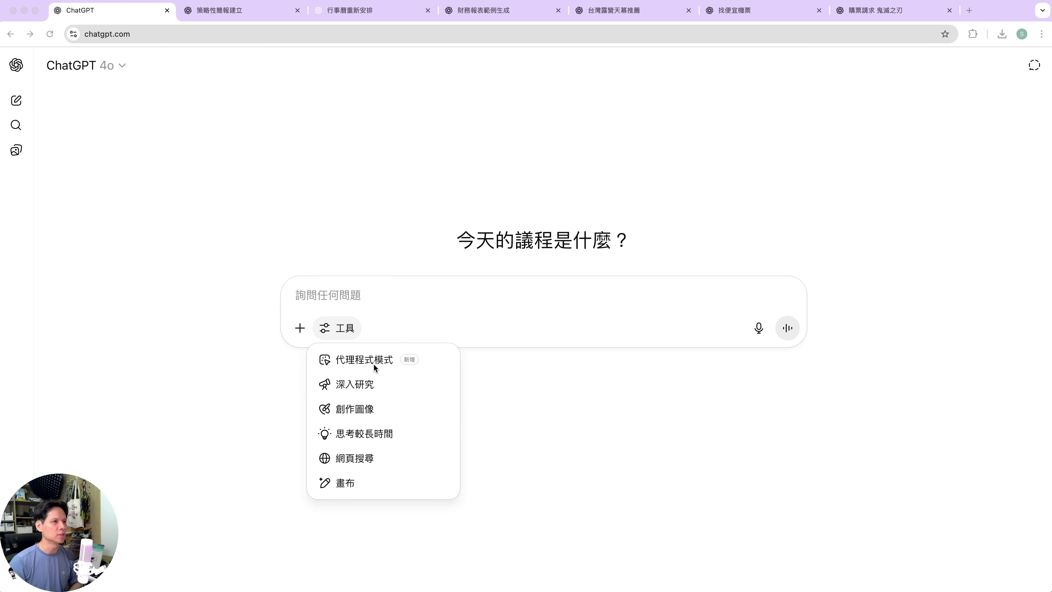
Turn on agent mode (代理程式模式) for the new chat.
left_click(405, 193)
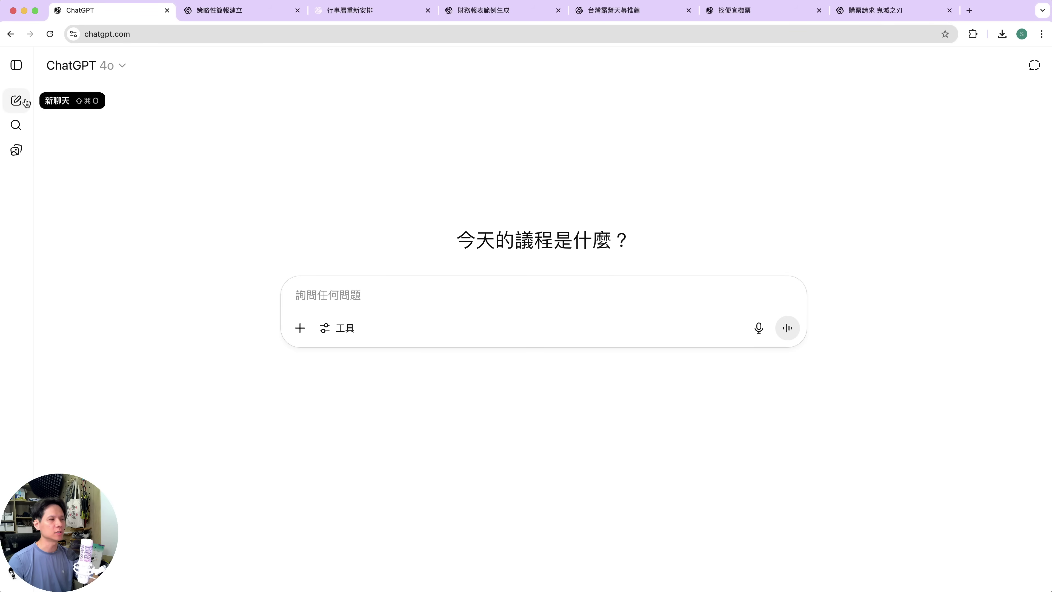
left_click(349, 332)
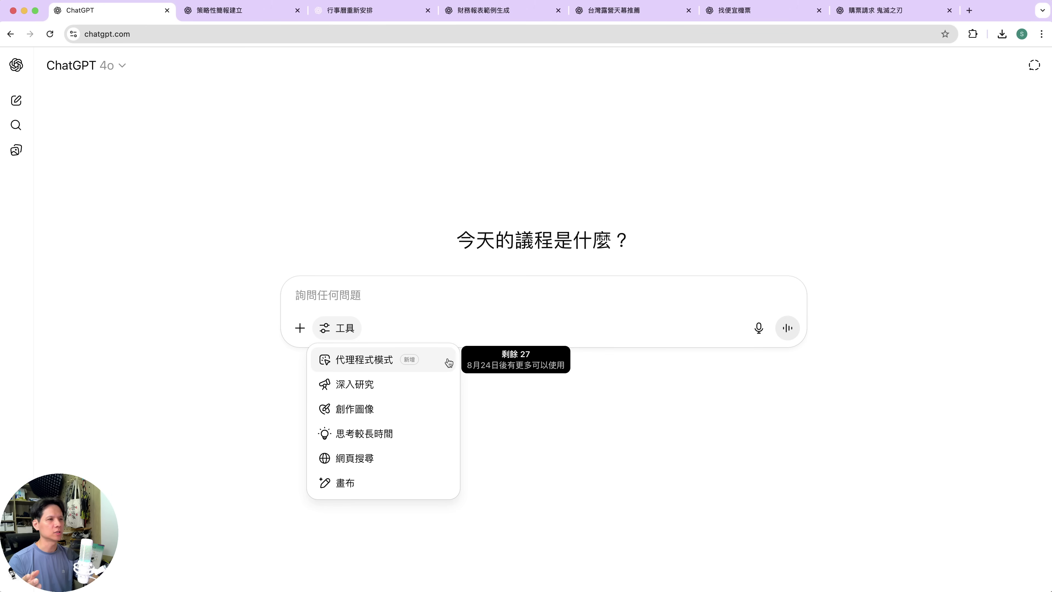
left_click(428, 361)
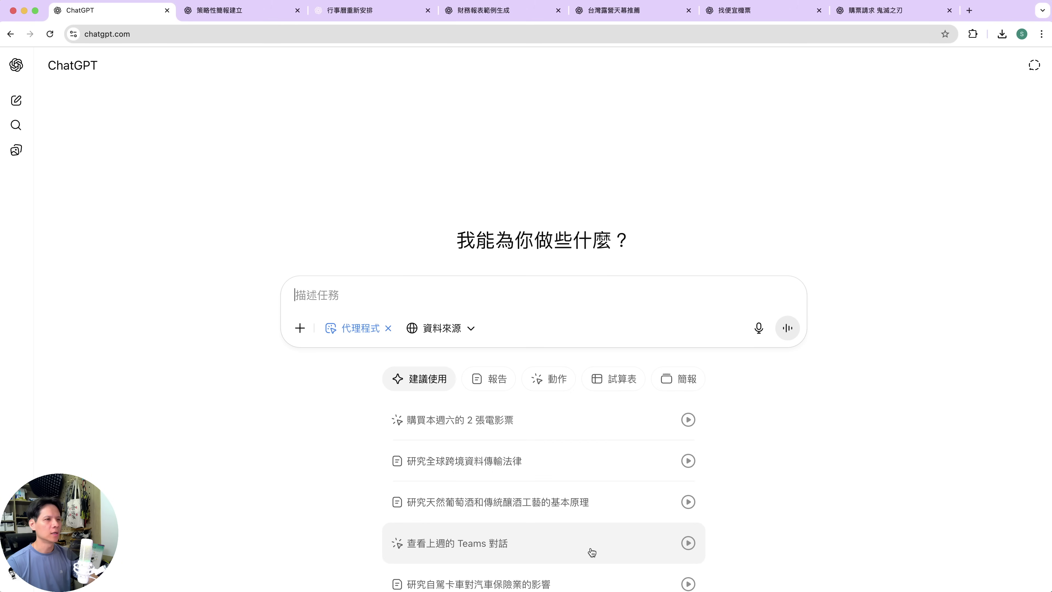
Browse the suggested agent tasks in the 動作, 試算表 and 簡報 categories.
left_click(560, 385)
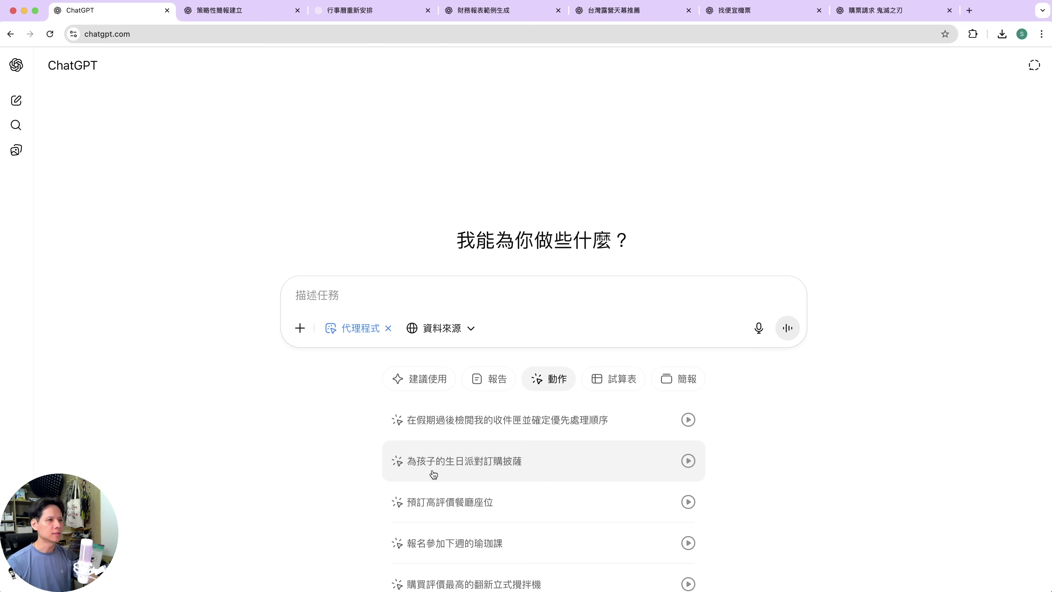
scroll(472, 460, "down", 1)
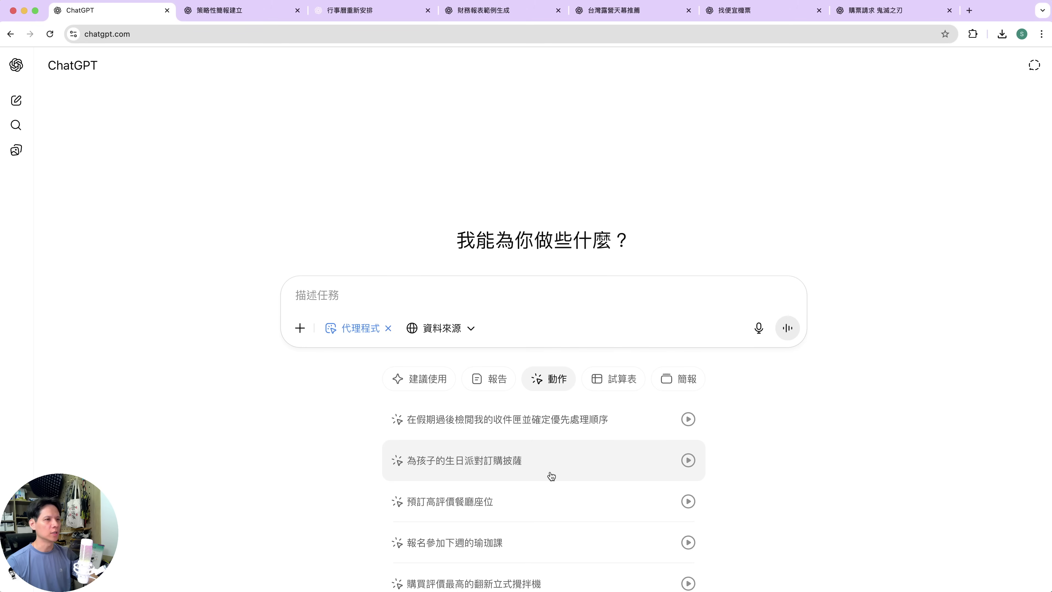
left_click(622, 379)
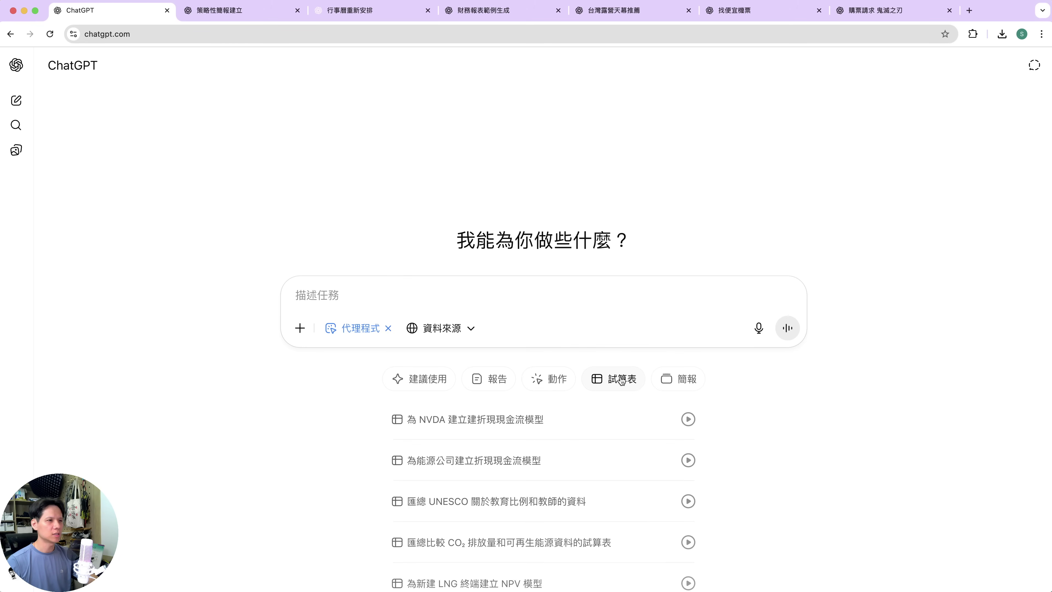
left_click(696, 385)
left_click(622, 383)
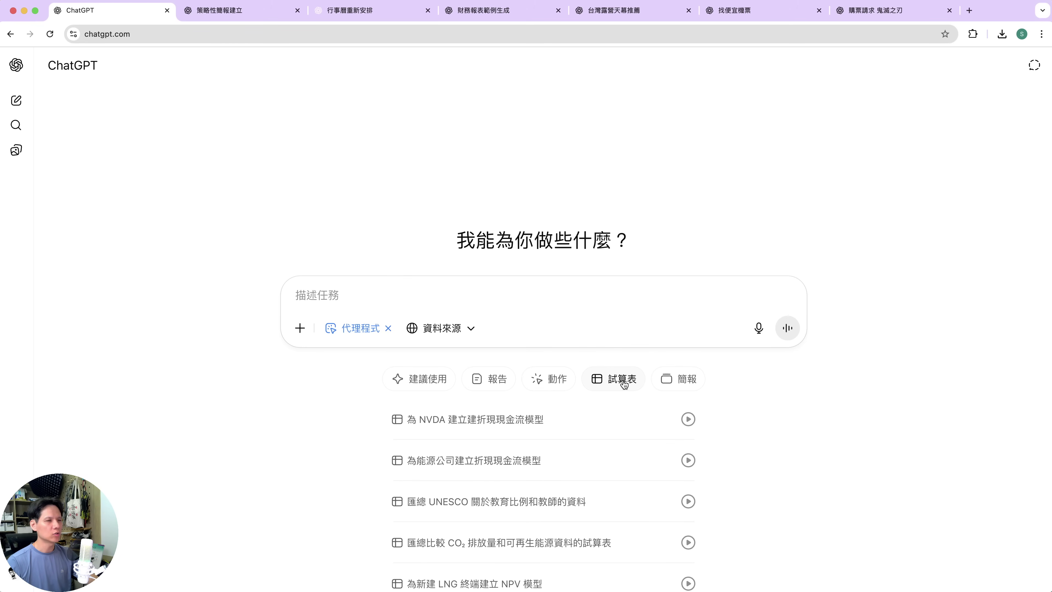
left_click(690, 385)
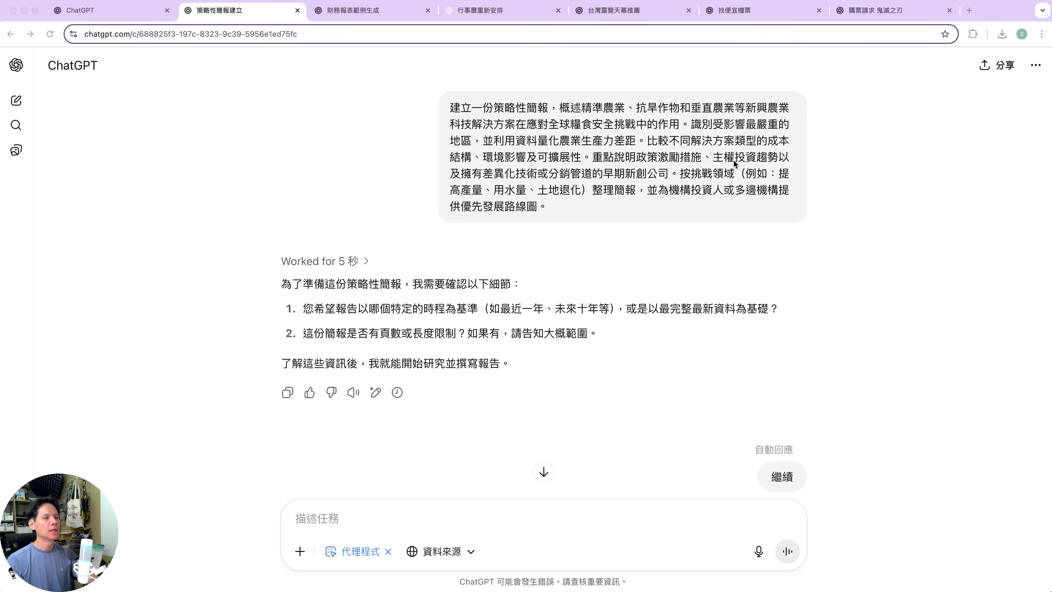
Read the 策略性簡報建立 conversation from the agritech briefing prompt down to the generated presentation.
left_click(691, 224)
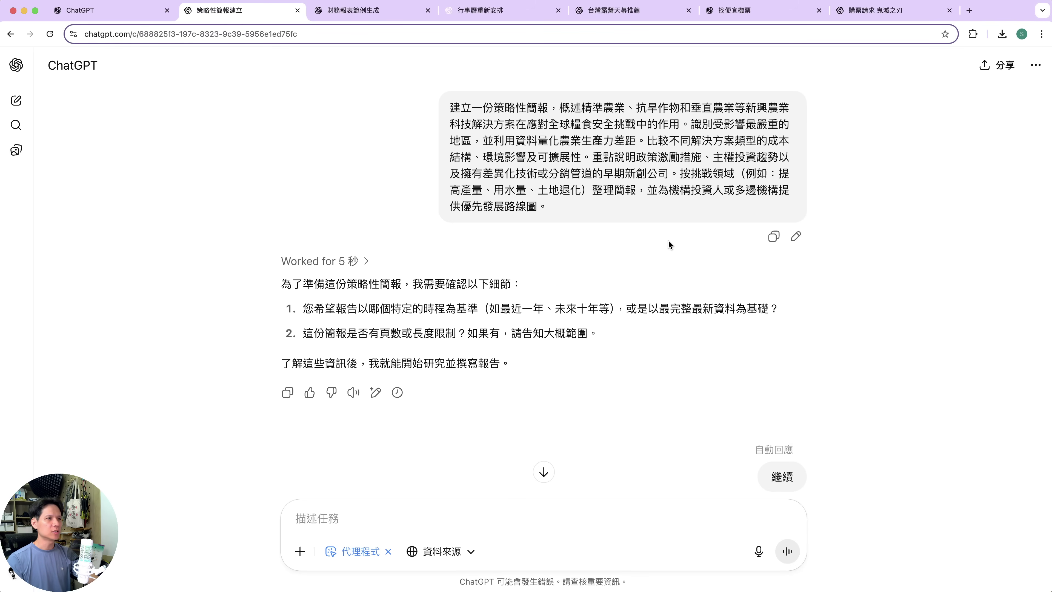
scroll(669, 240, "down", 5)
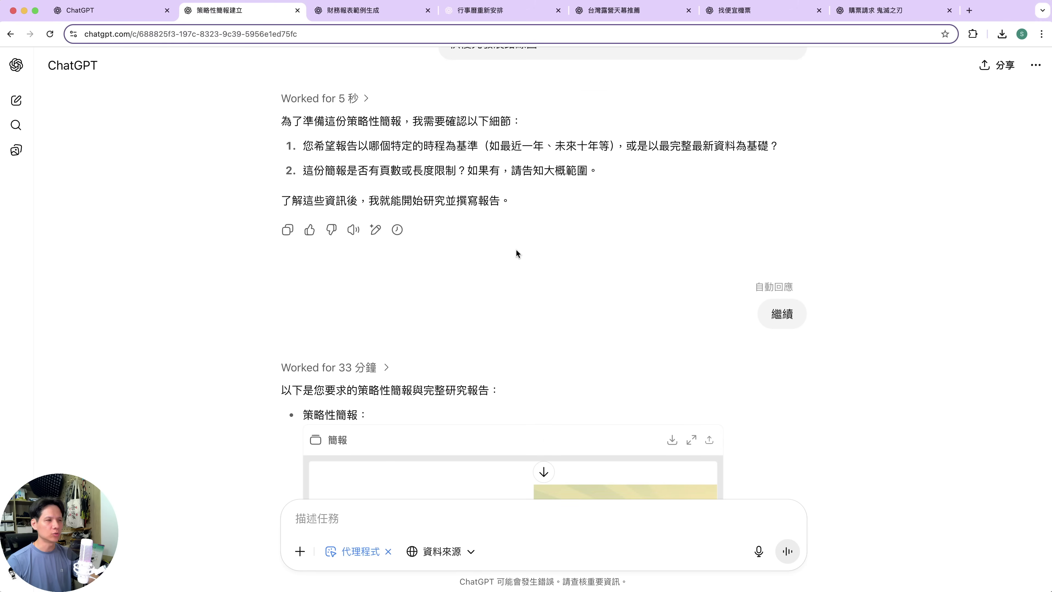
scroll(525, 265, "down", 3)
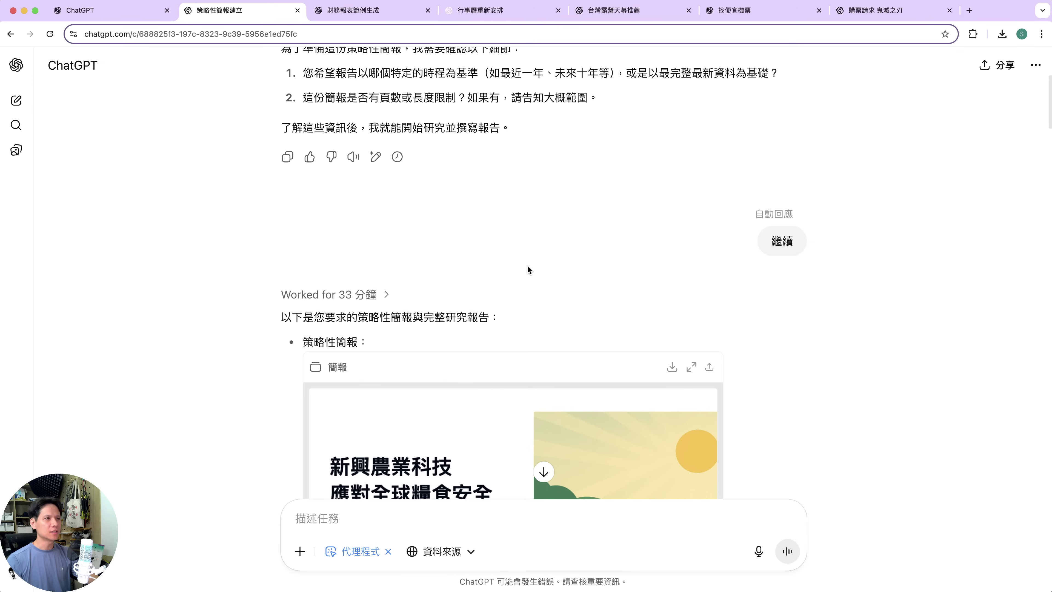
scroll(532, 271, "down", 3)
scroll(538, 270, "down", 1)
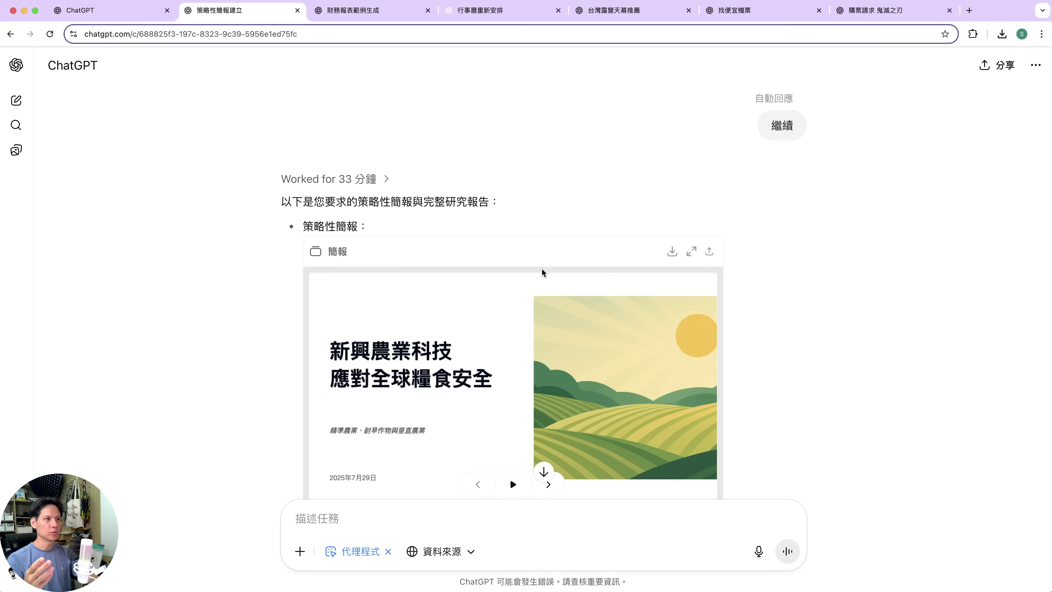
Expand the agent's 33-minute work record and replay it, skipping ahead through its stages to the end.
mouse_move(389, 176)
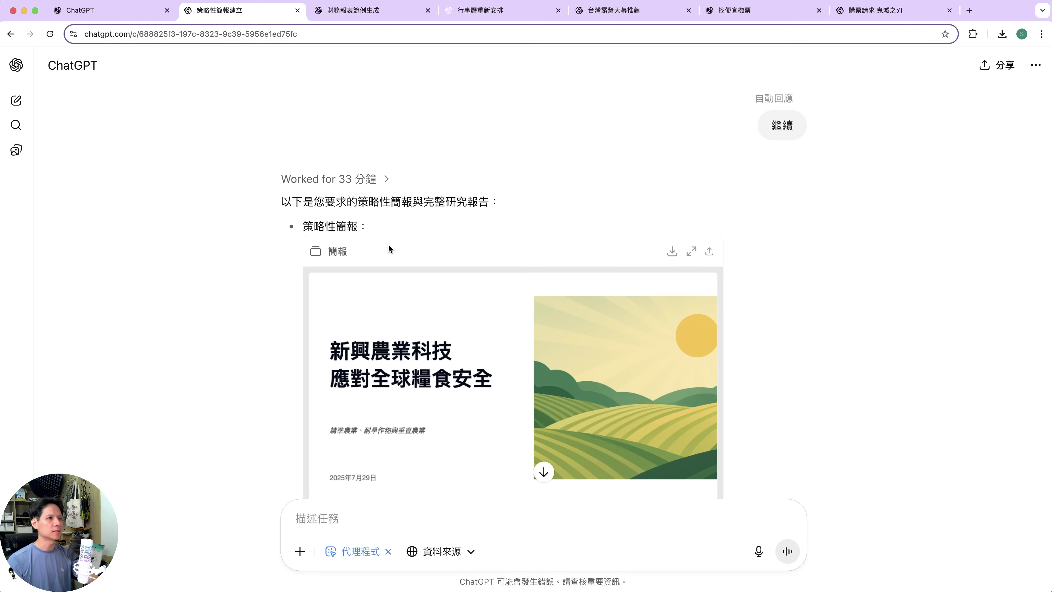
mouse_move(322, 182)
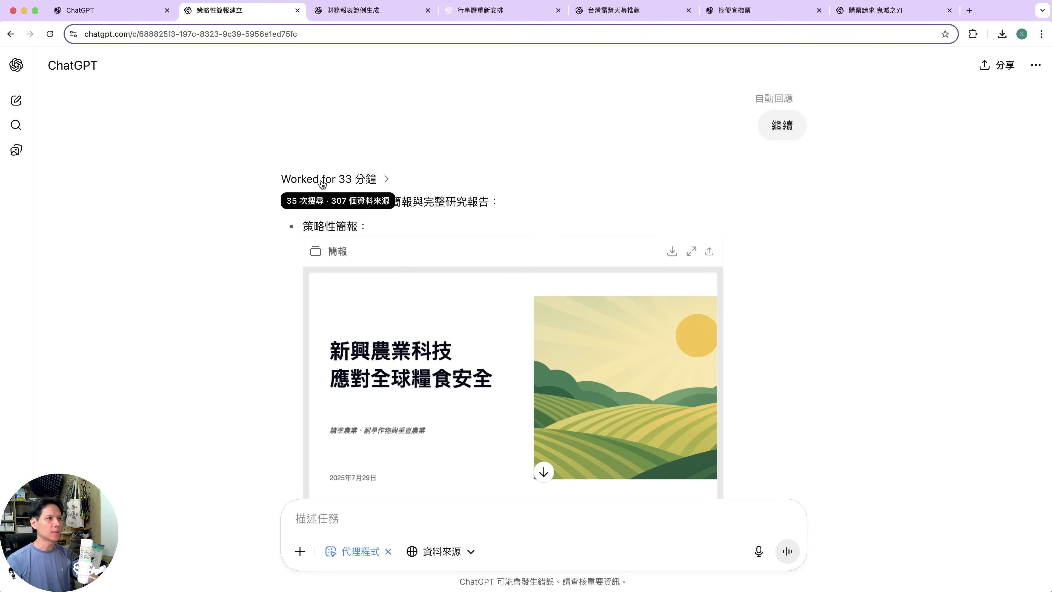
left_click(350, 182)
scroll(717, 262, "down", 3)
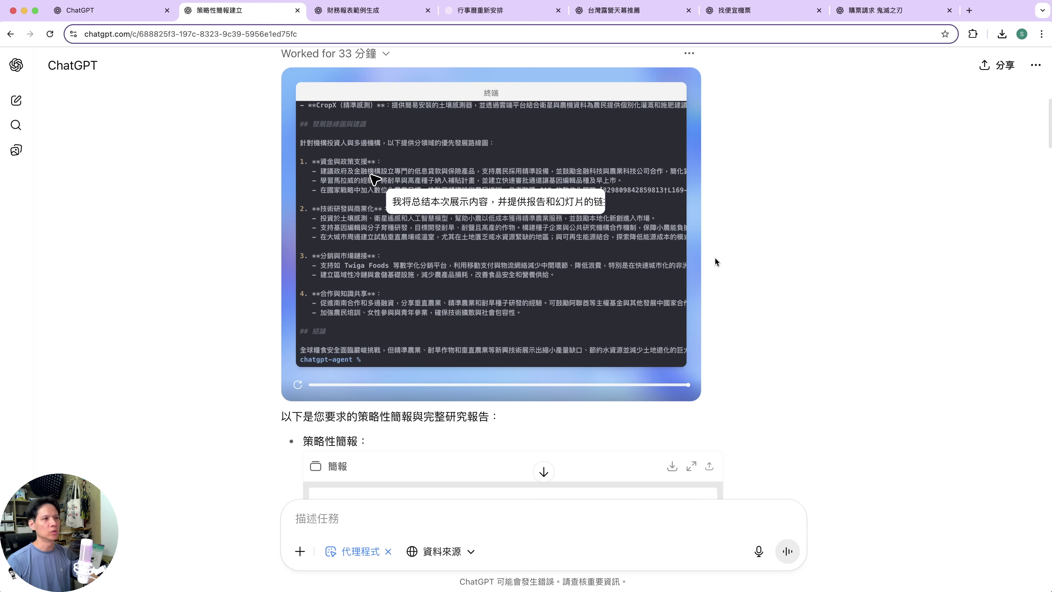
left_click(298, 385)
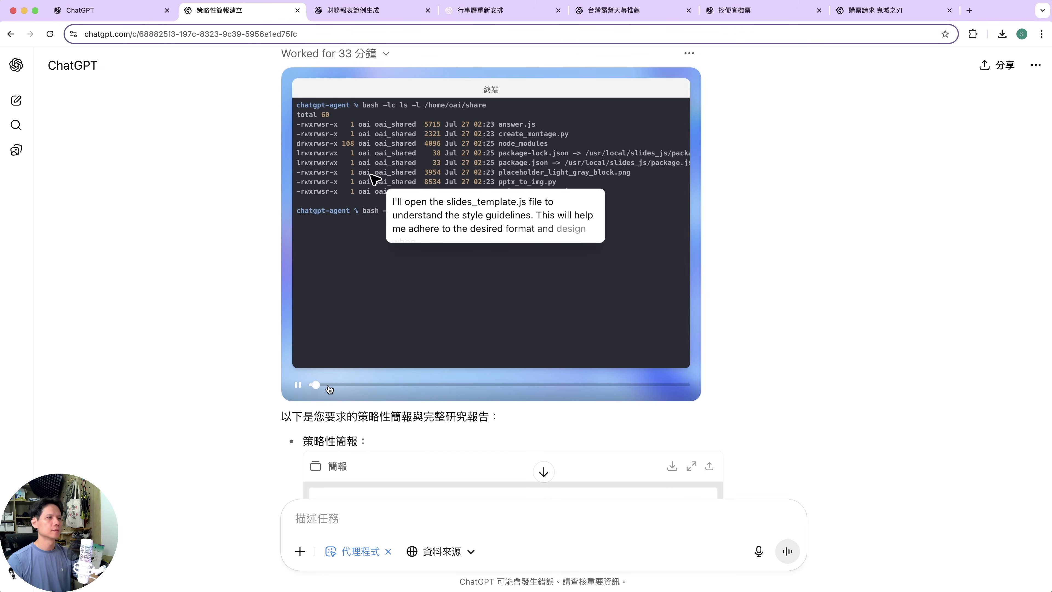
left_click(356, 384)
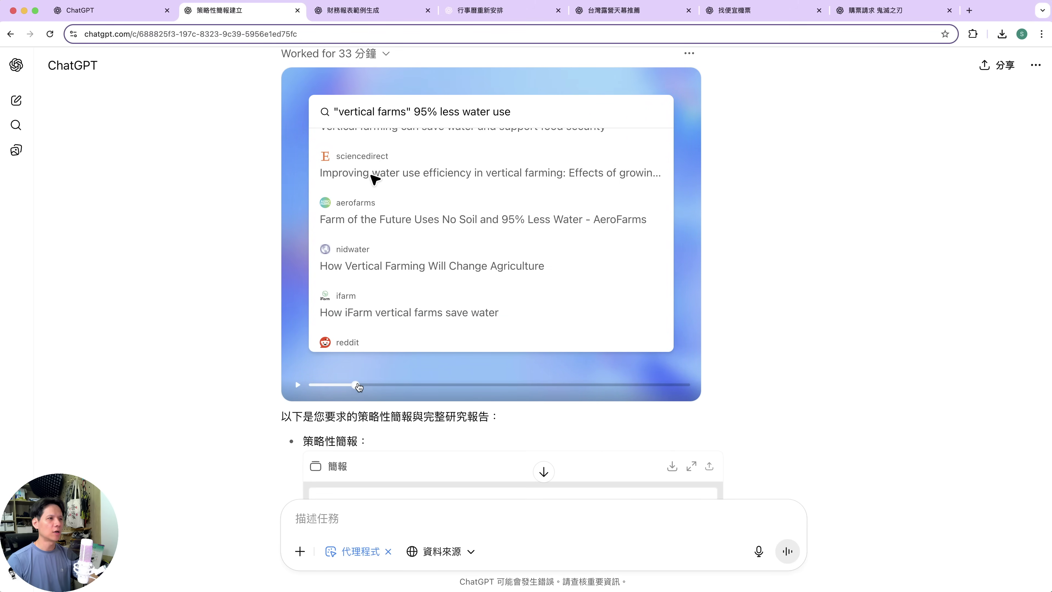
left_click(391, 385)
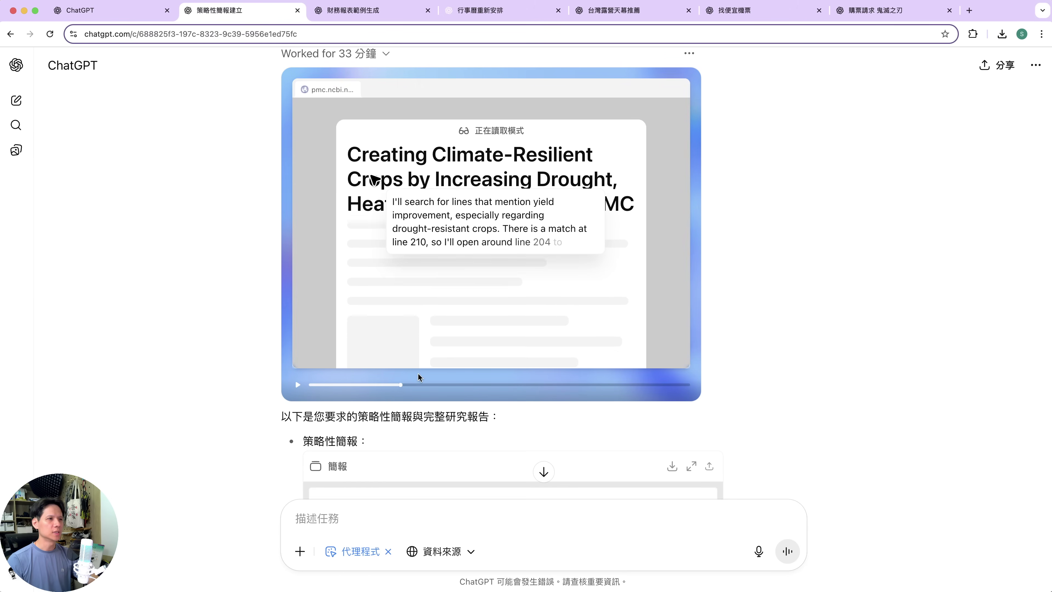
left_click(599, 385)
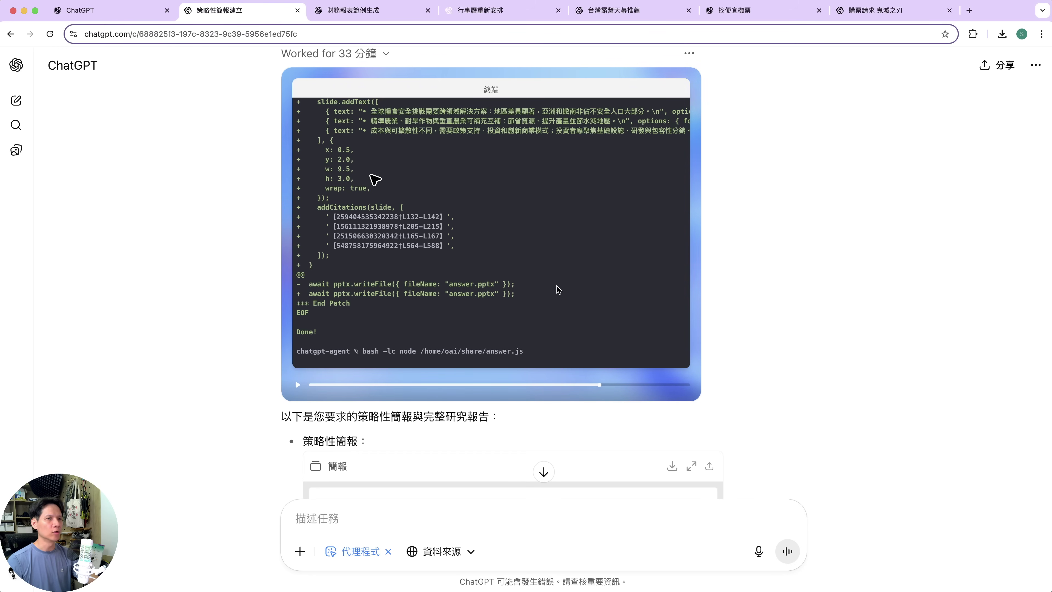
left_click(676, 385)
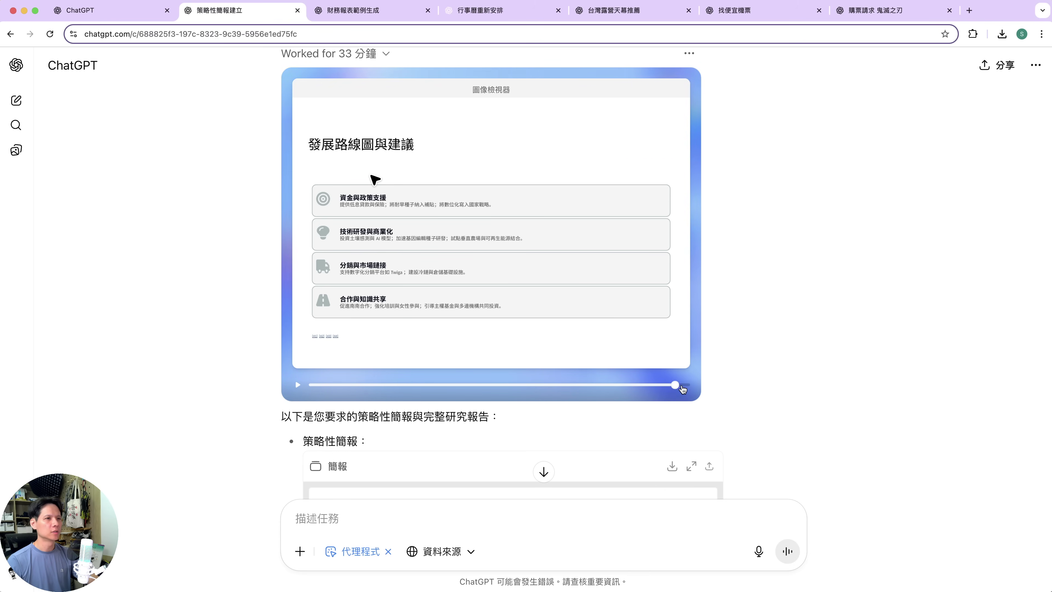
left_click(682, 386)
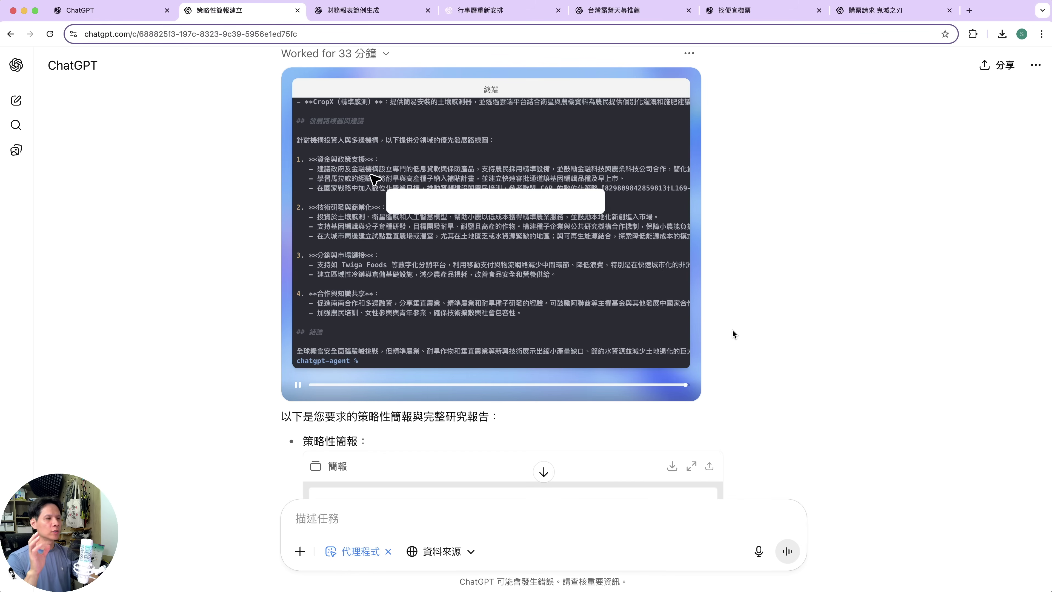
Open the generated 新興農業科技應對全球糧食安全 presentation in the enlarged preview.
scroll(732, 356, "down", 3)
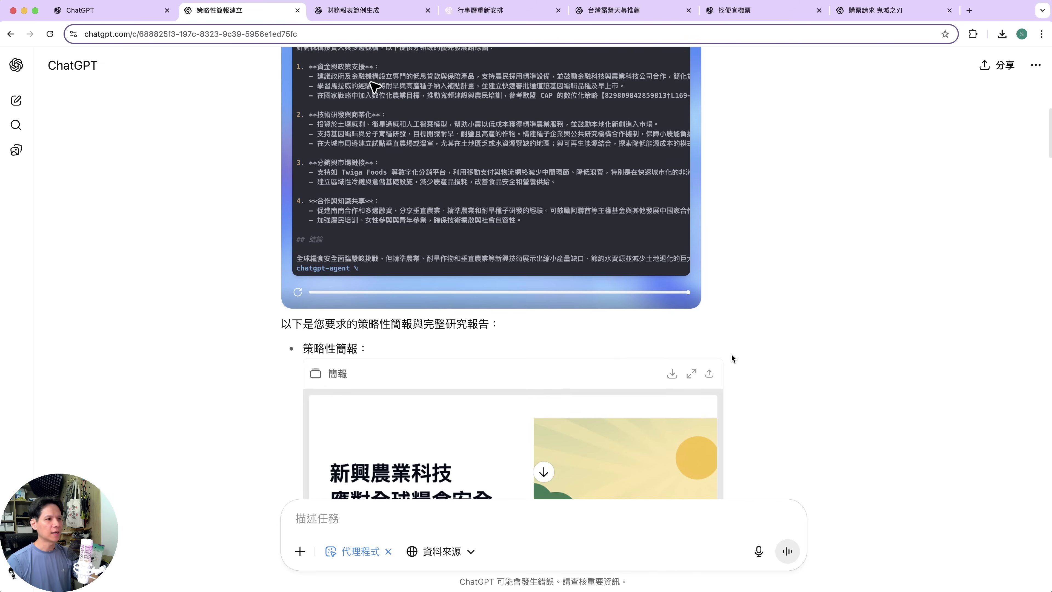
scroll(732, 357, "down", 5)
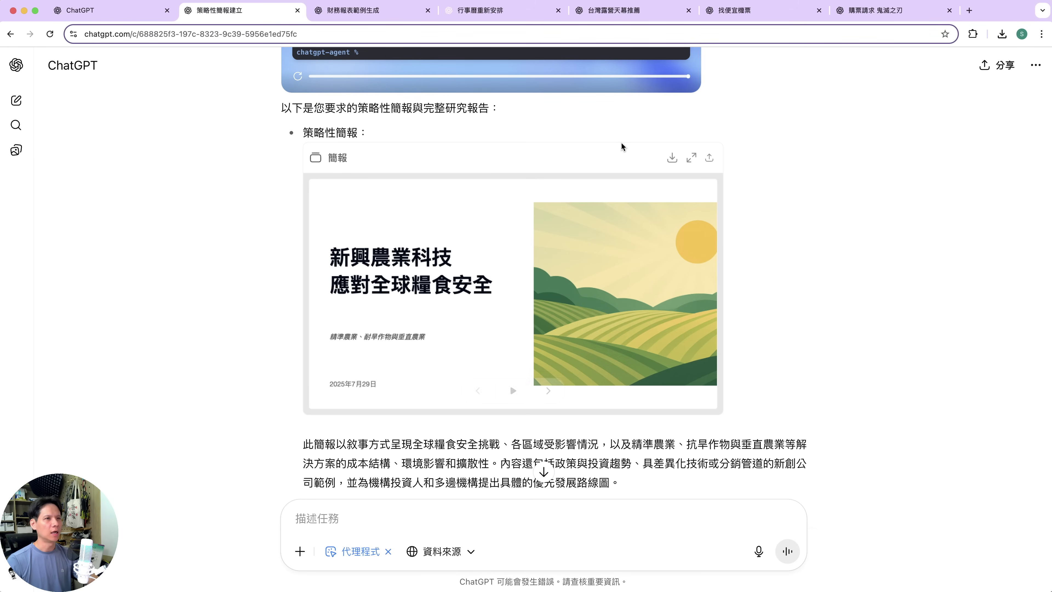
left_click(691, 159)
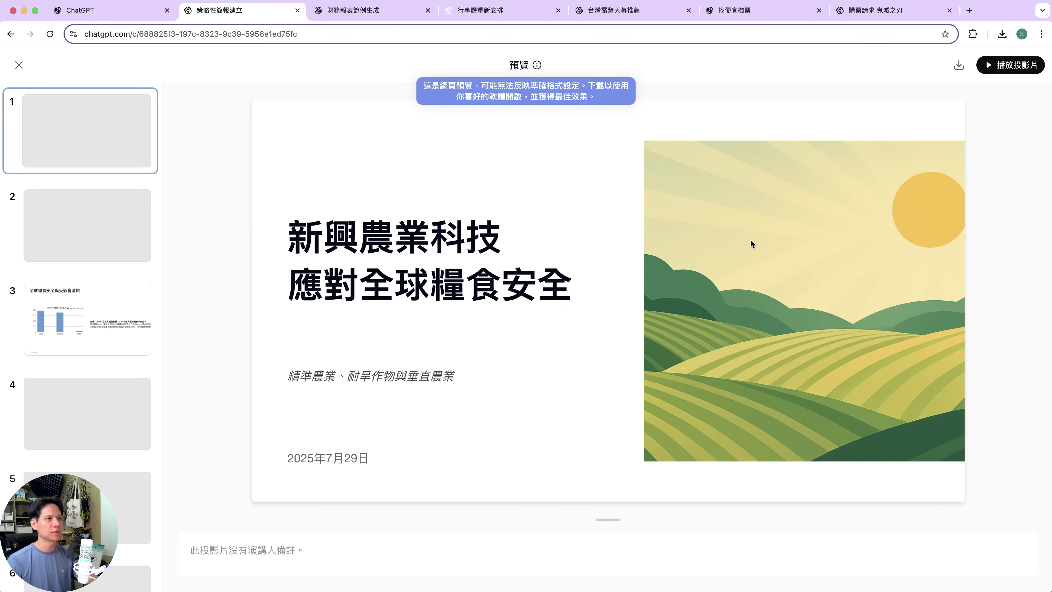
Go through the presentation slide by slide from slide 2 to the closing slide 結論與展望.
left_click(122, 222)
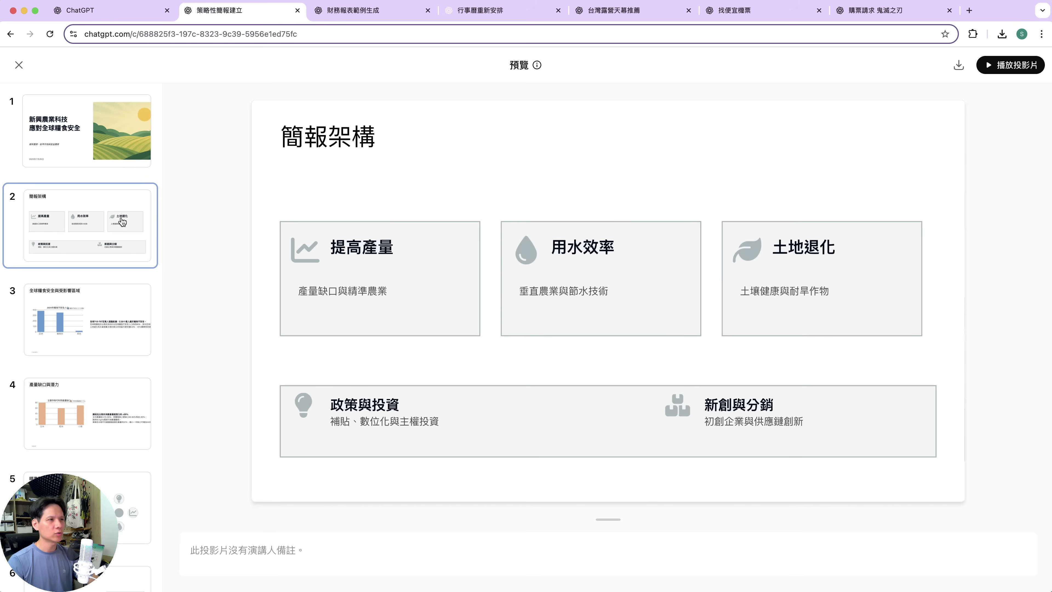
key("Down")
key("Down")
key("Down")
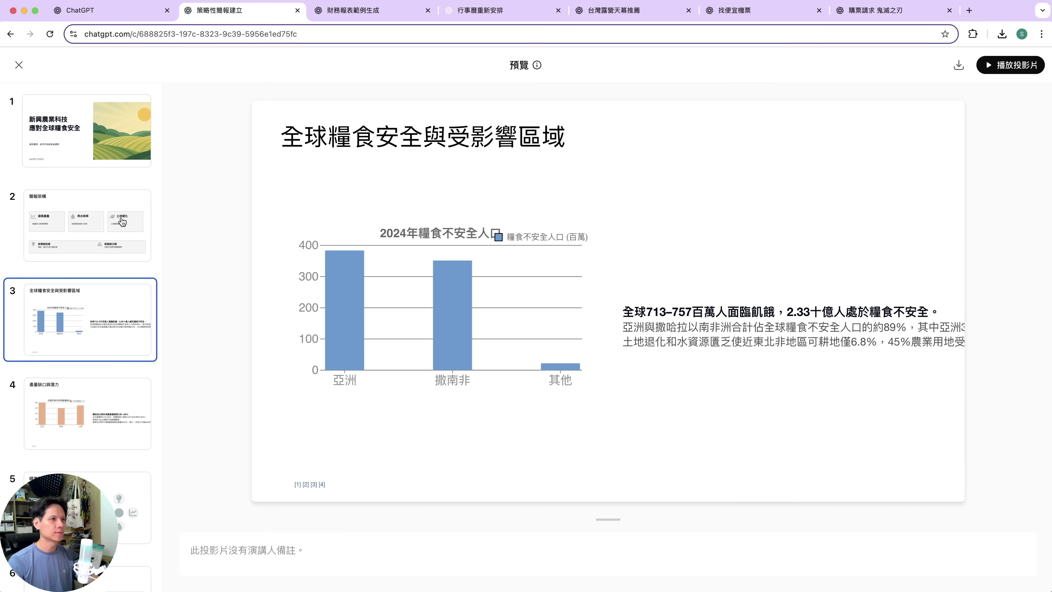
key("Down")
key("Down")
key("Down")
key("Down")
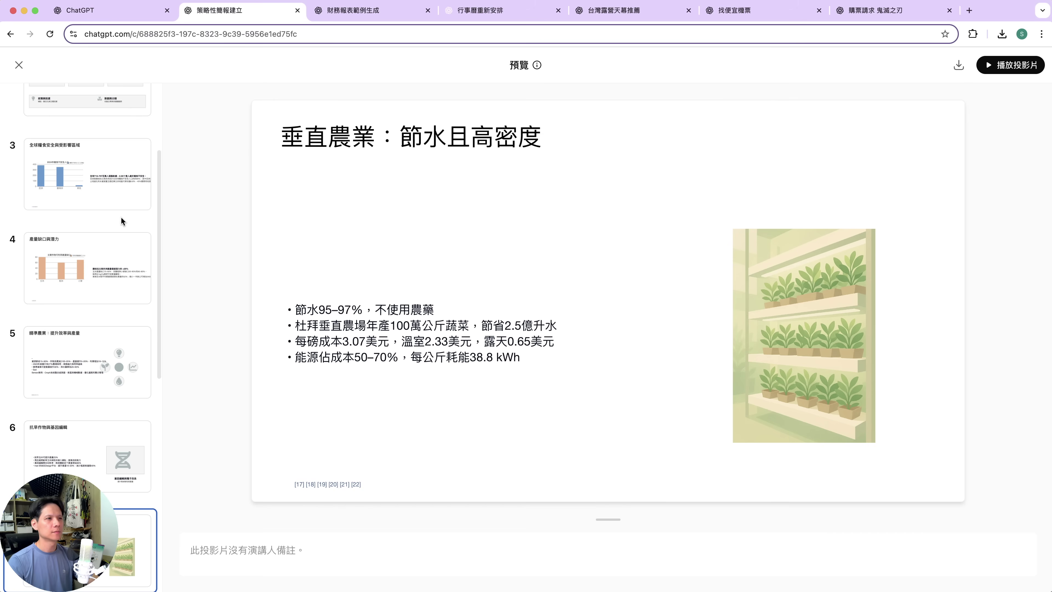
key("Down")
key("Down")
key("Down")
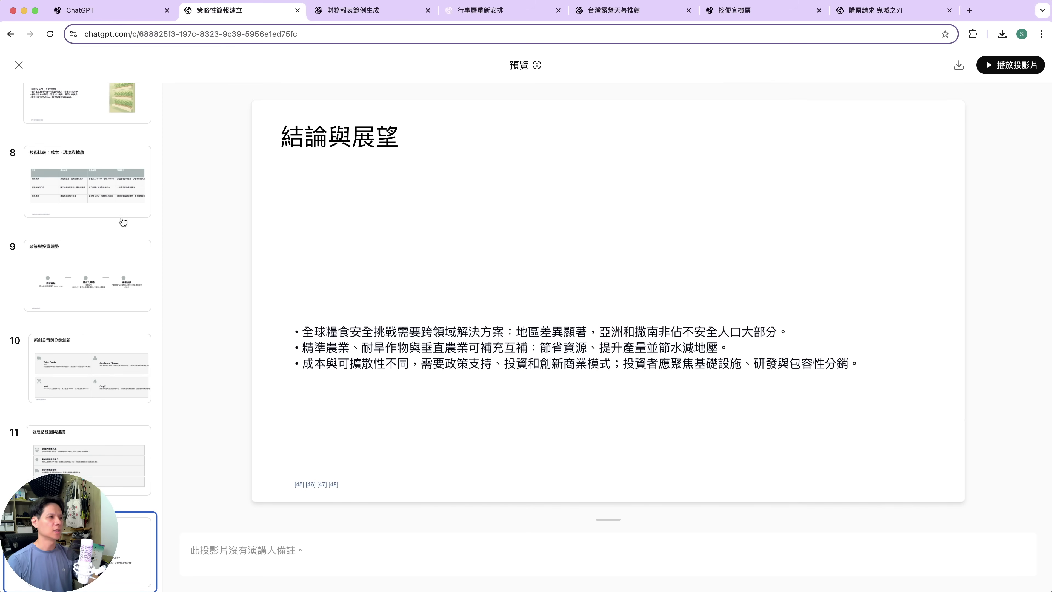
Return to the start of the slide list and recheck the 簡報架構 slide and the chart slides after it.
scroll(110, 335, "up", 15)
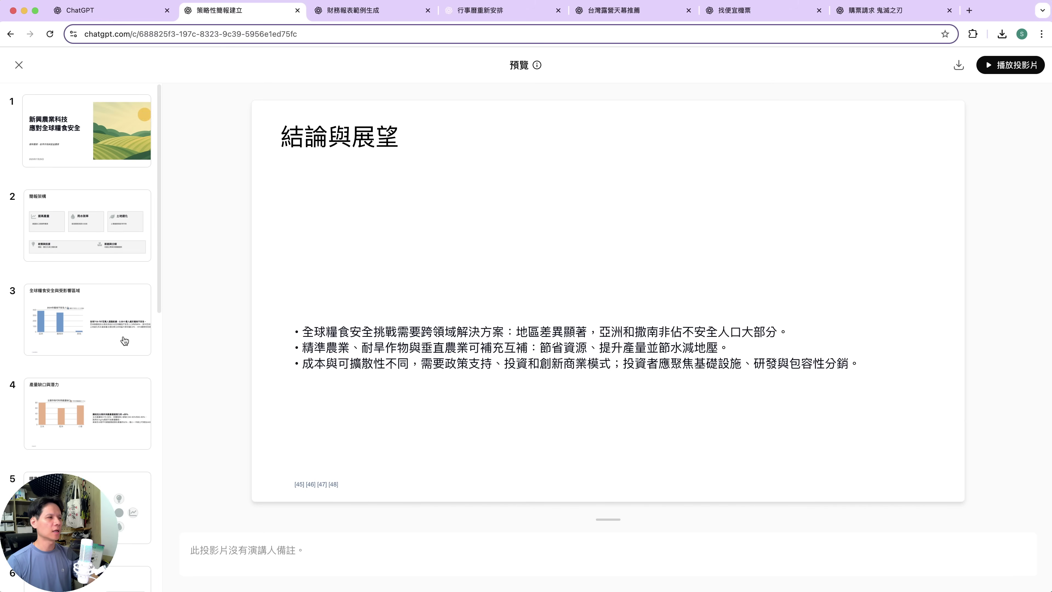
left_click(90, 290)
left_click(93, 249)
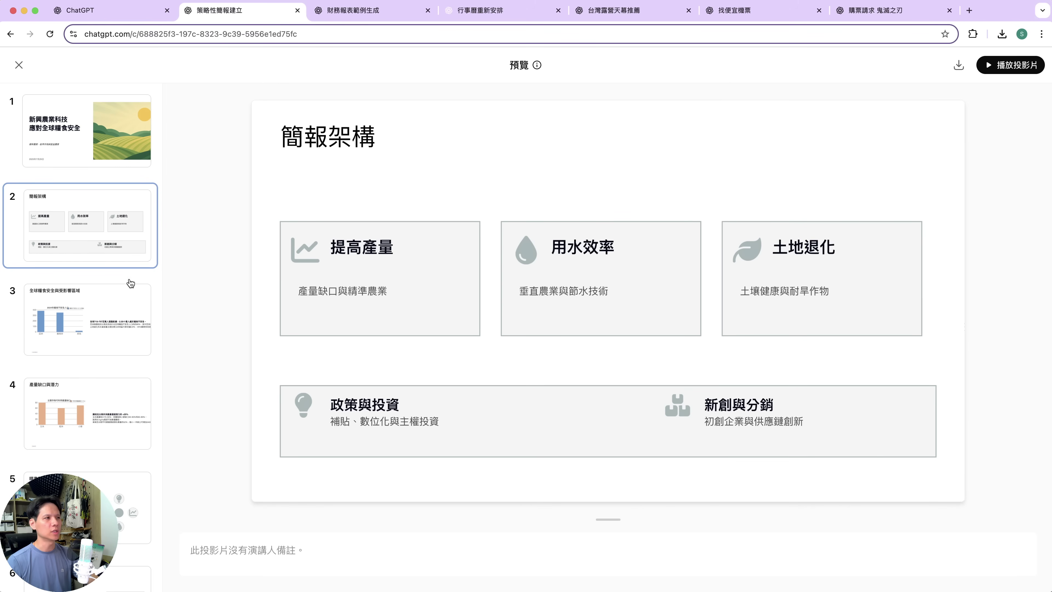
left_click(89, 337)
left_click(103, 420)
scroll(106, 415, "down", 6)
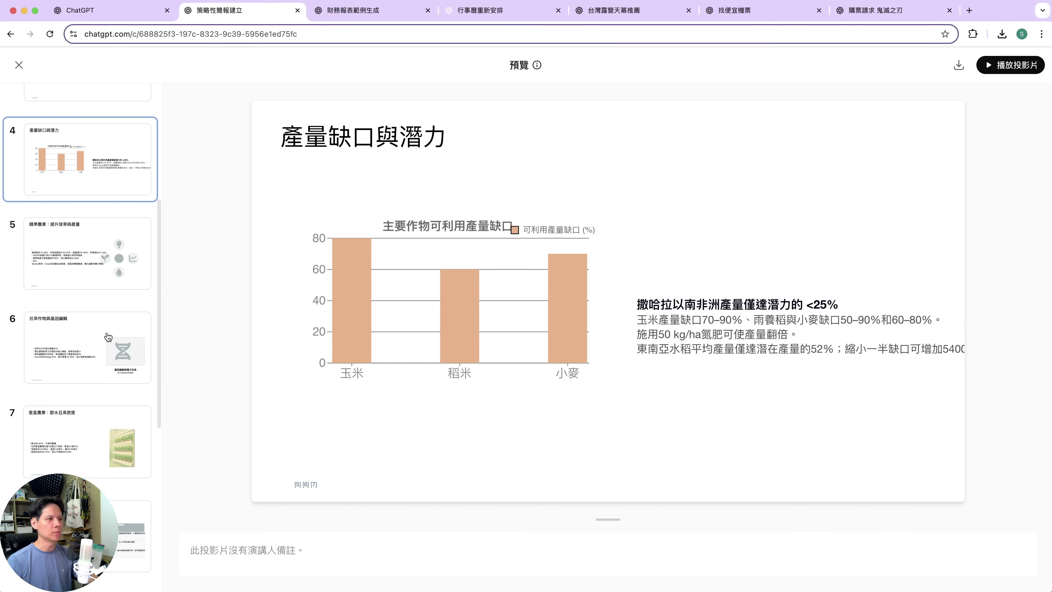
left_click(108, 337)
Return to the title slide and review the presentation again slide by slide up to 抗旱作物與基因編輯.
key("Home")
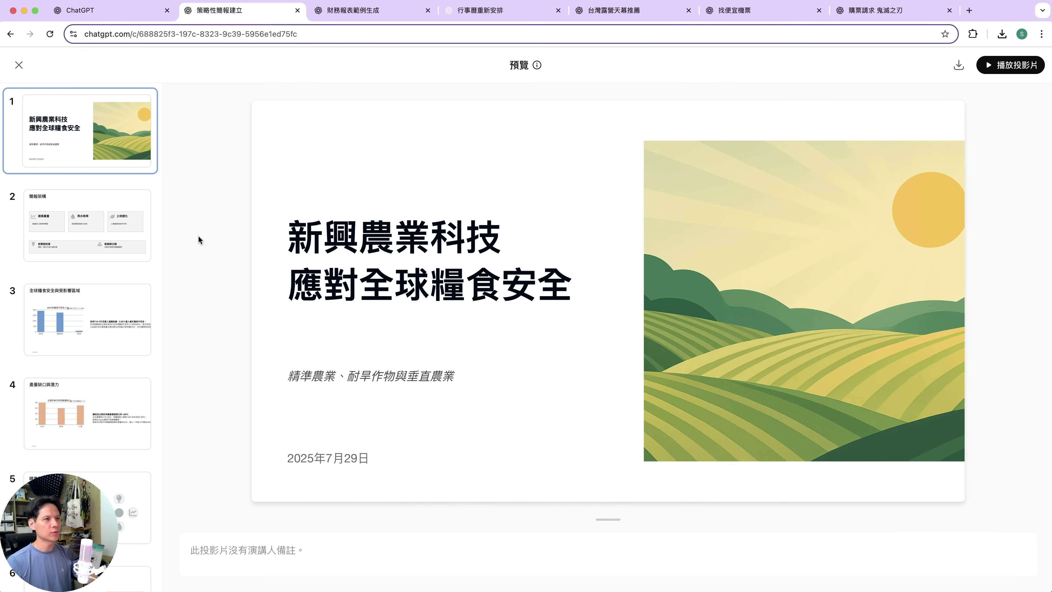
left_click(100, 226)
left_click(104, 319)
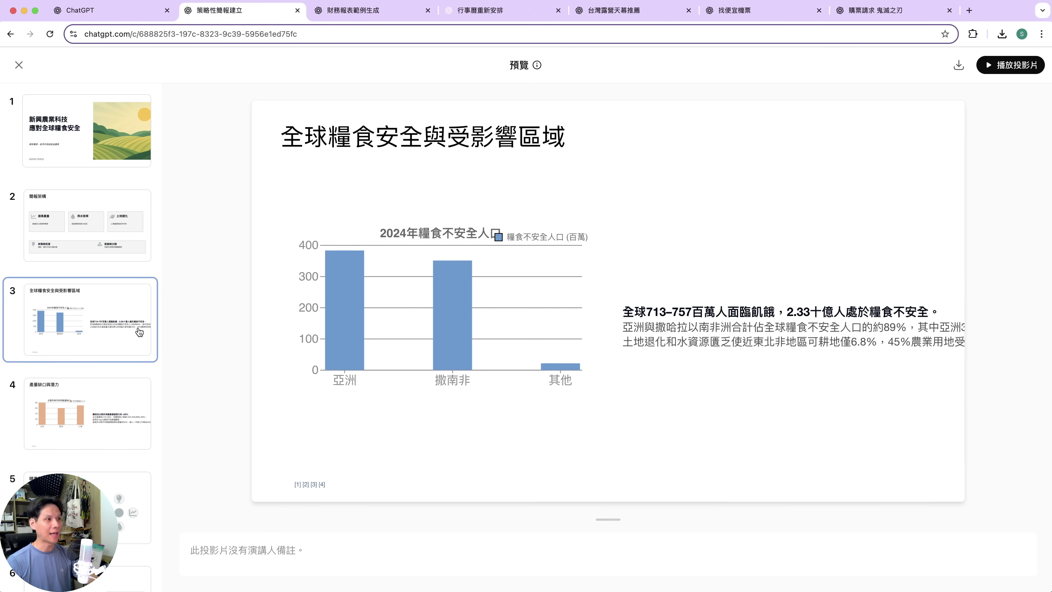
left_click(103, 406)
scroll(127, 412, "down", 3)
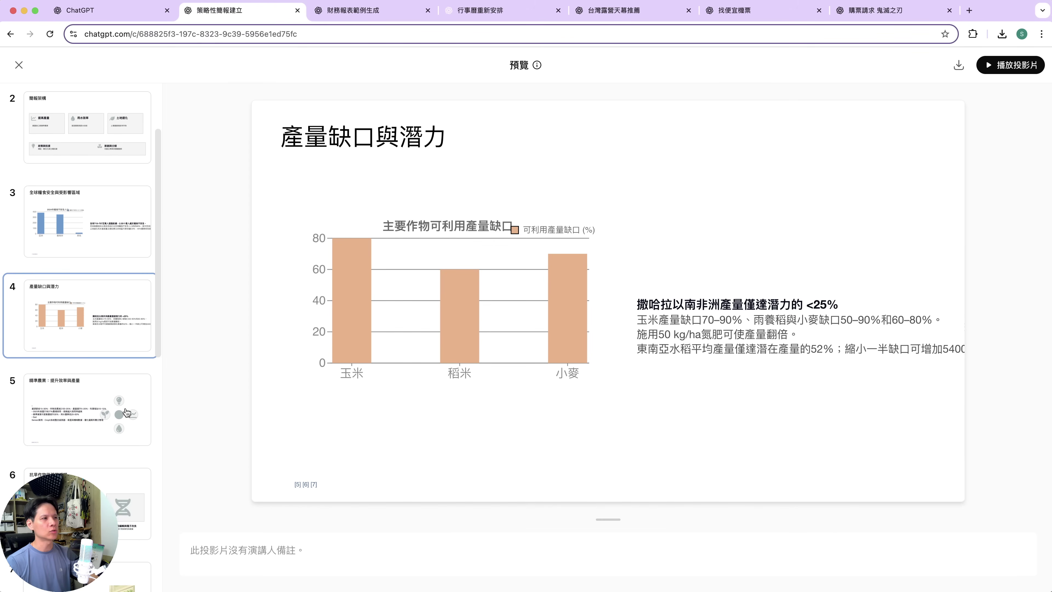
scroll(126, 411, "down", 2)
left_click(99, 358)
scroll(99, 362, "down", 2)
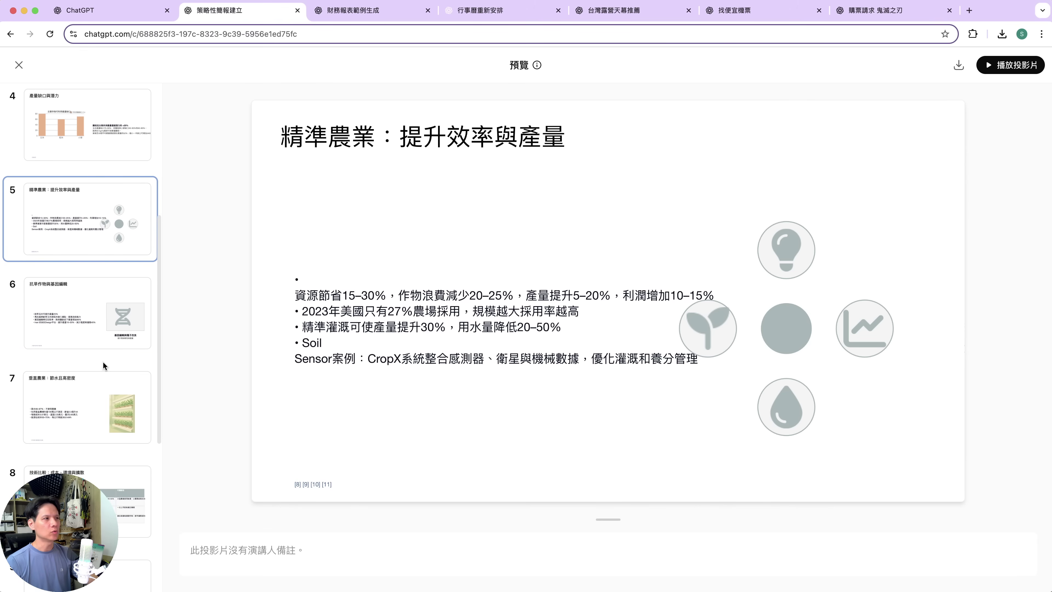
left_click(103, 336)
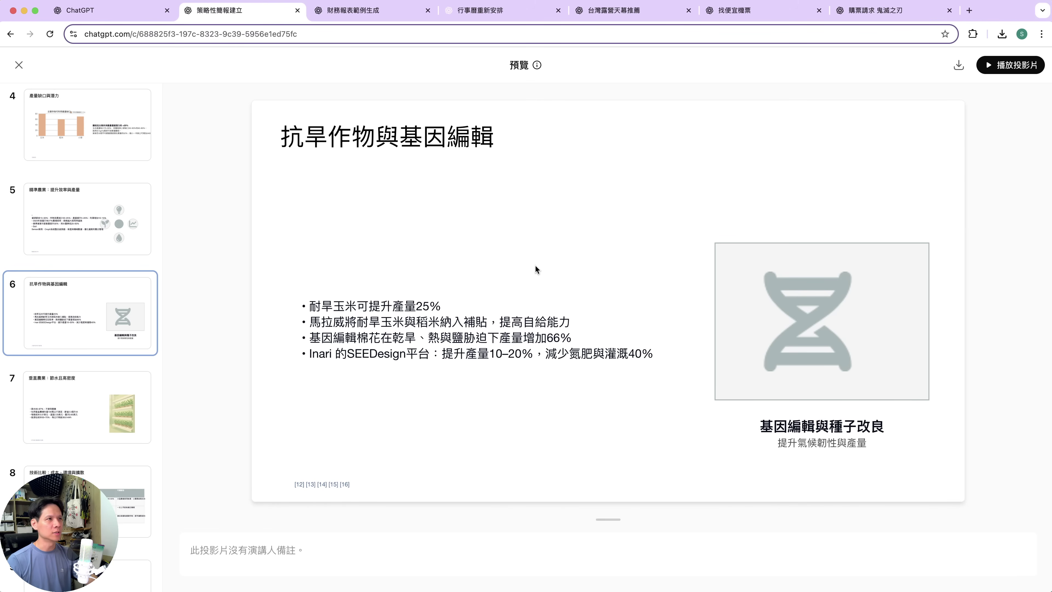
Switch to the 財務報表範例生成 conversation and replay the agent's 2-minute work record, skipping ahead toward its end.
key("ctrl+Tab")
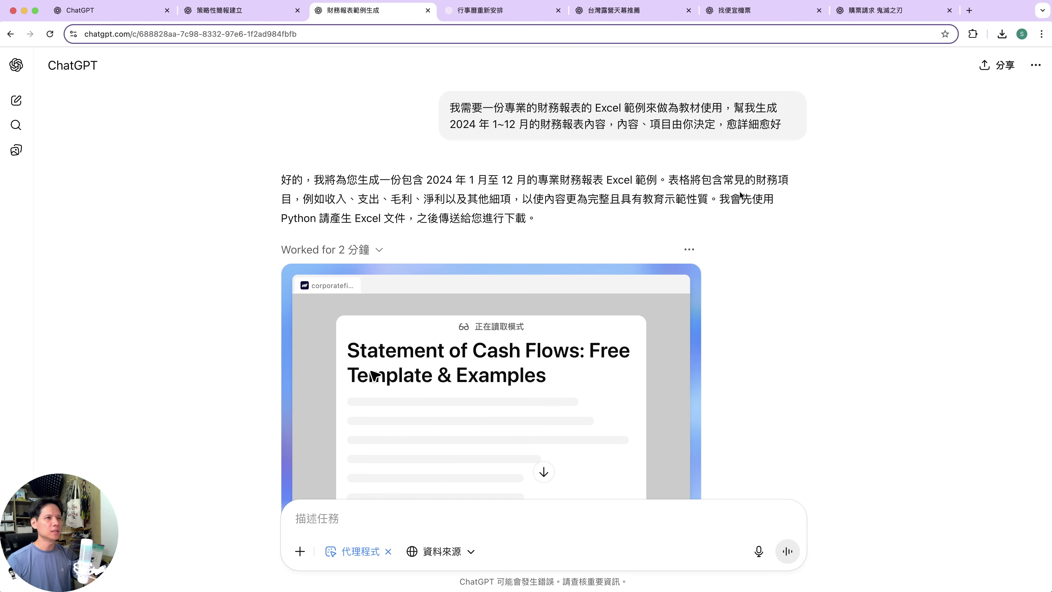
scroll(740, 195, "down", 2)
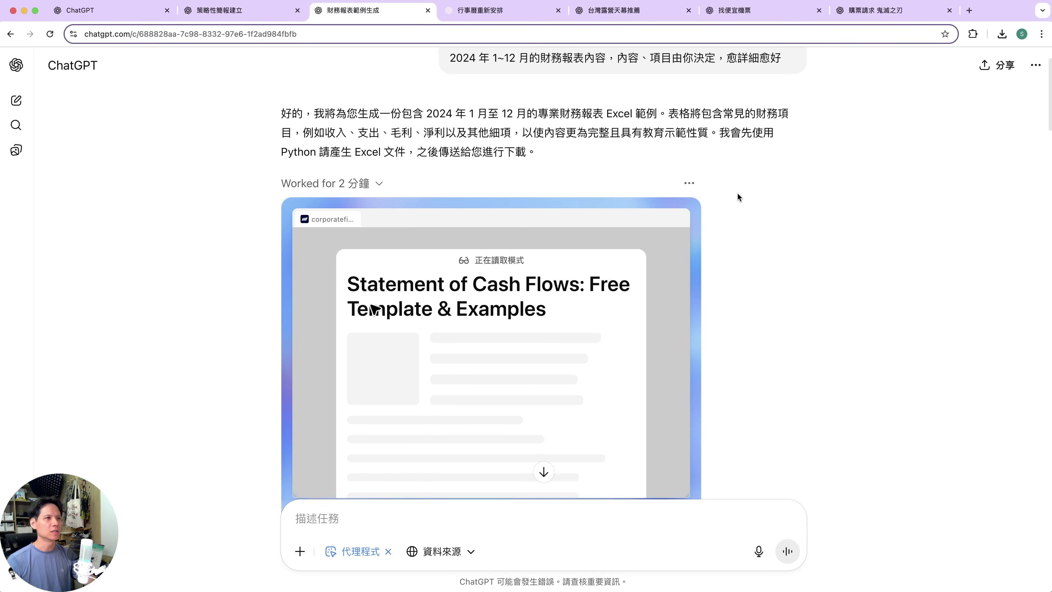
scroll(733, 193, "up", 1)
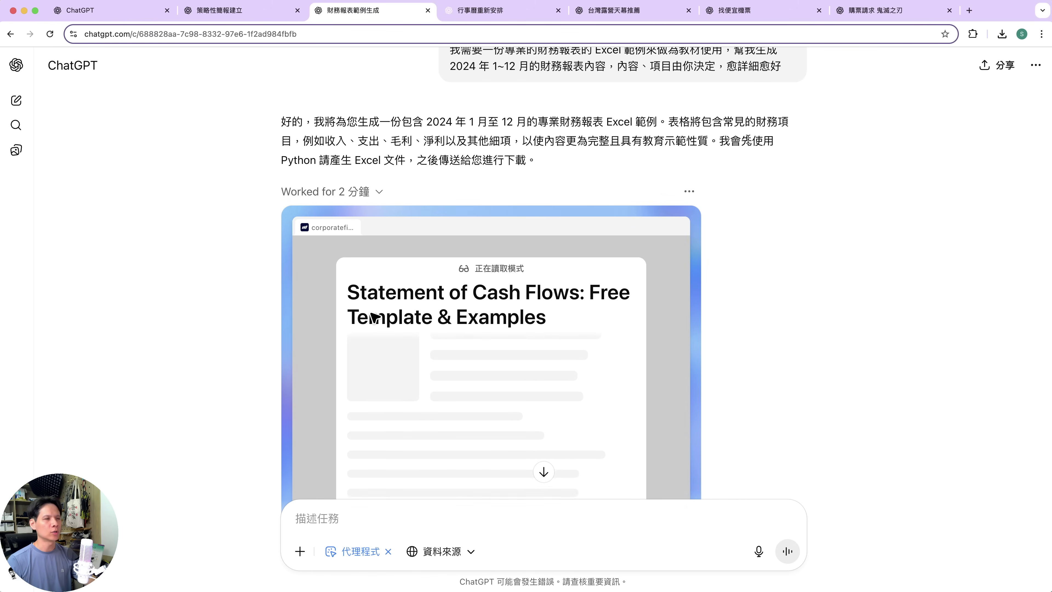
scroll(751, 253, "down", 8)
scroll(690, 230, "up", 6)
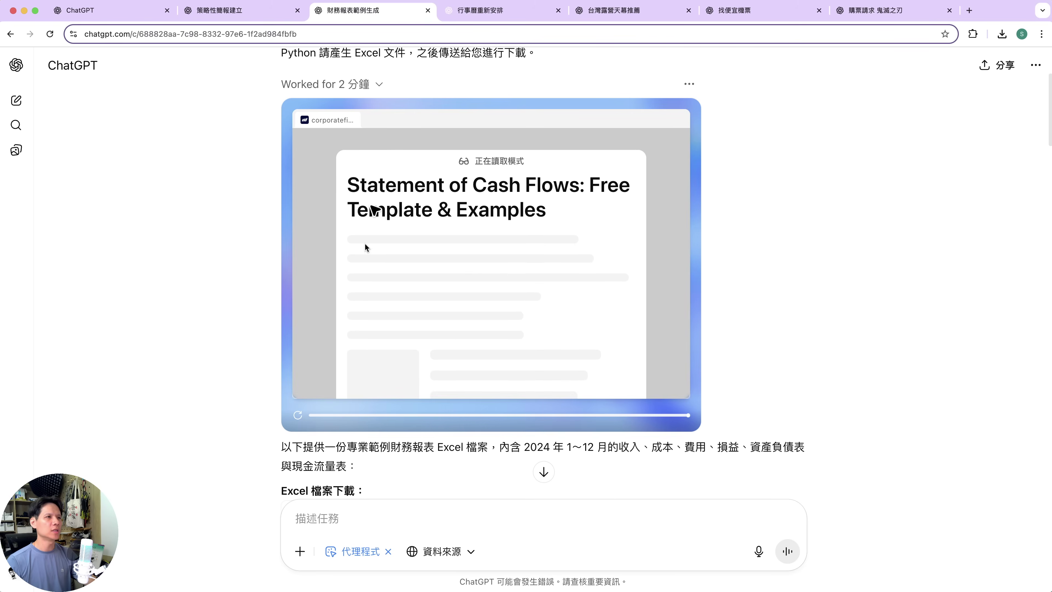
left_click(303, 417)
left_click(453, 416)
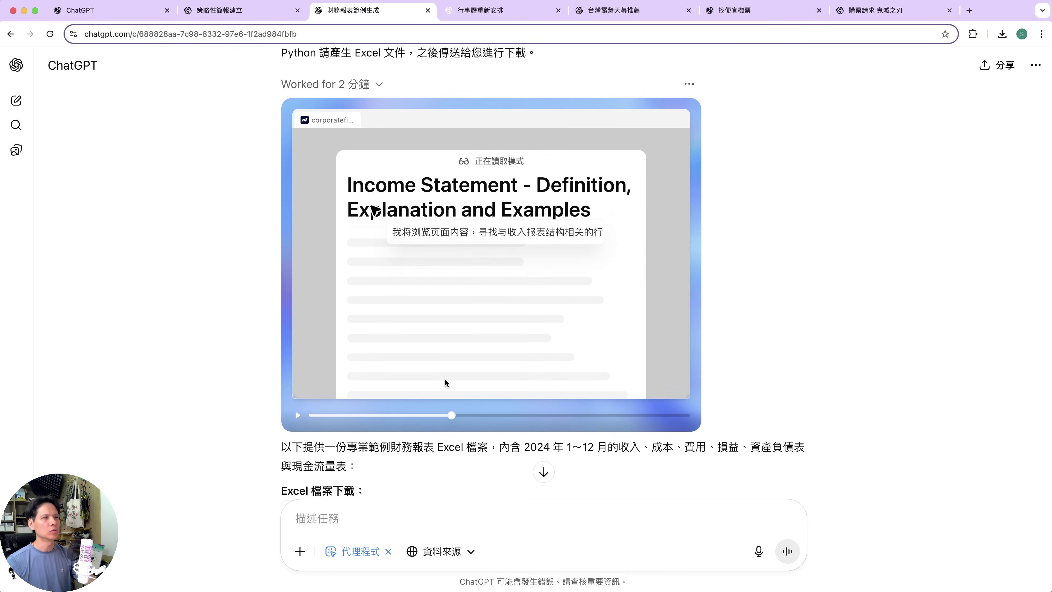
left_click(556, 419)
Read through the financial report spreadsheet, its content summary and the Traditional Chinese revision, down to the whole-number version.
scroll(688, 466, "down", 3)
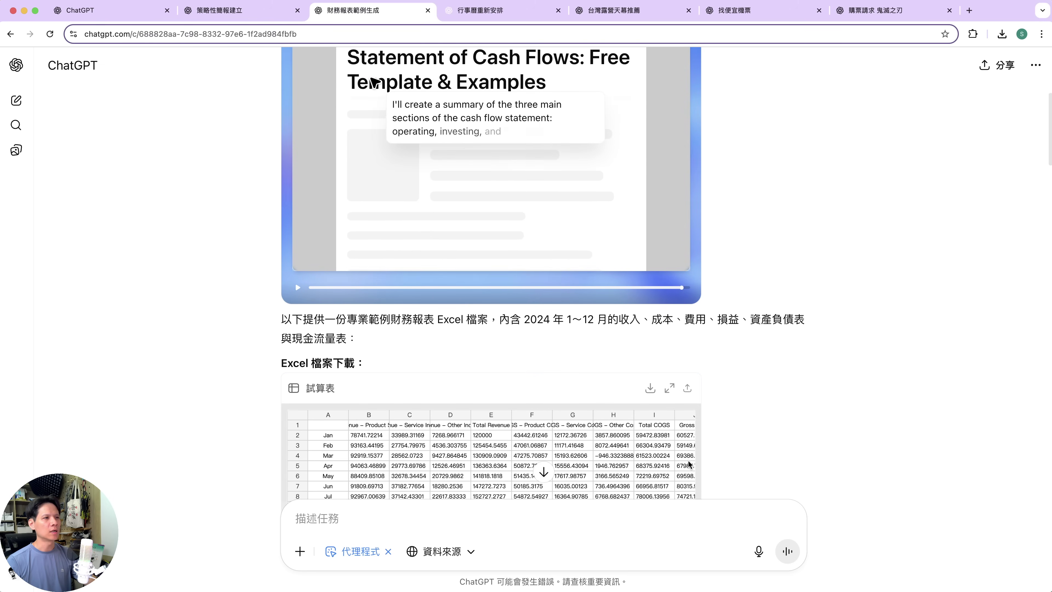
scroll(688, 464, "down", 5)
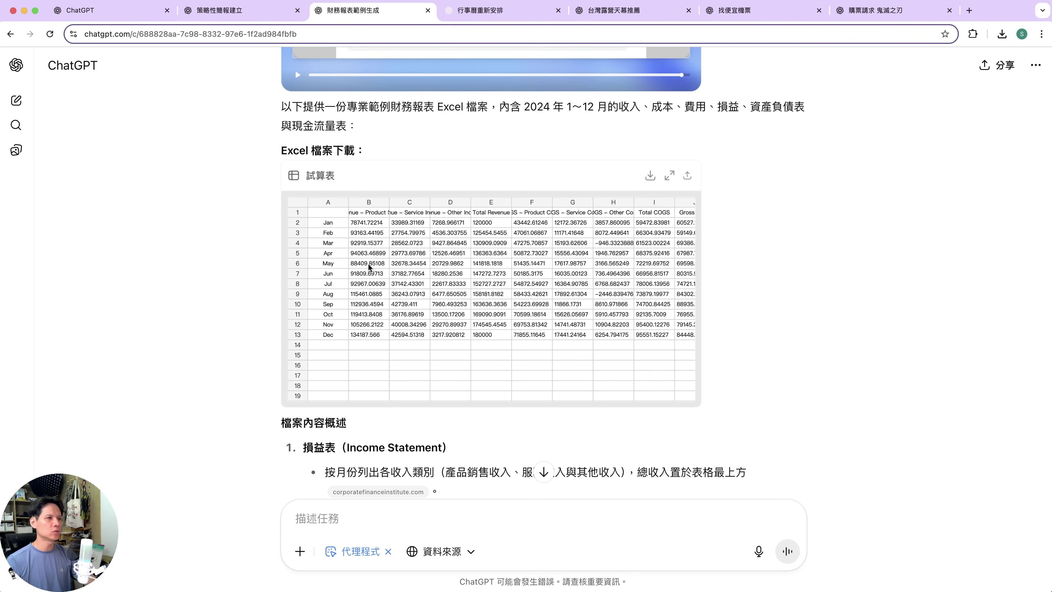
scroll(588, 360, "down", 5)
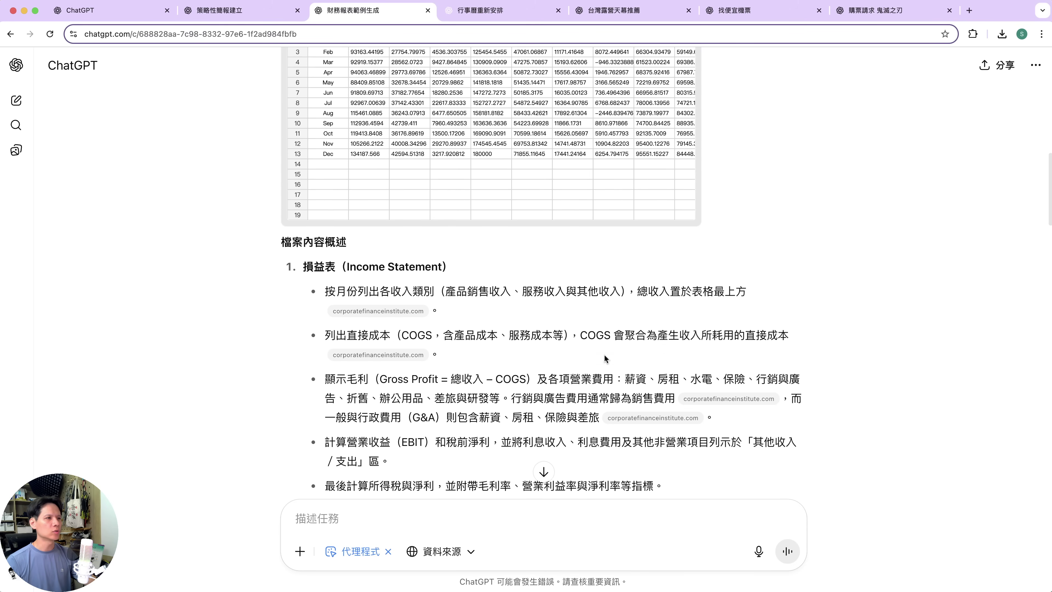
scroll(605, 359, "down", 6)
scroll(598, 356, "down", 16)
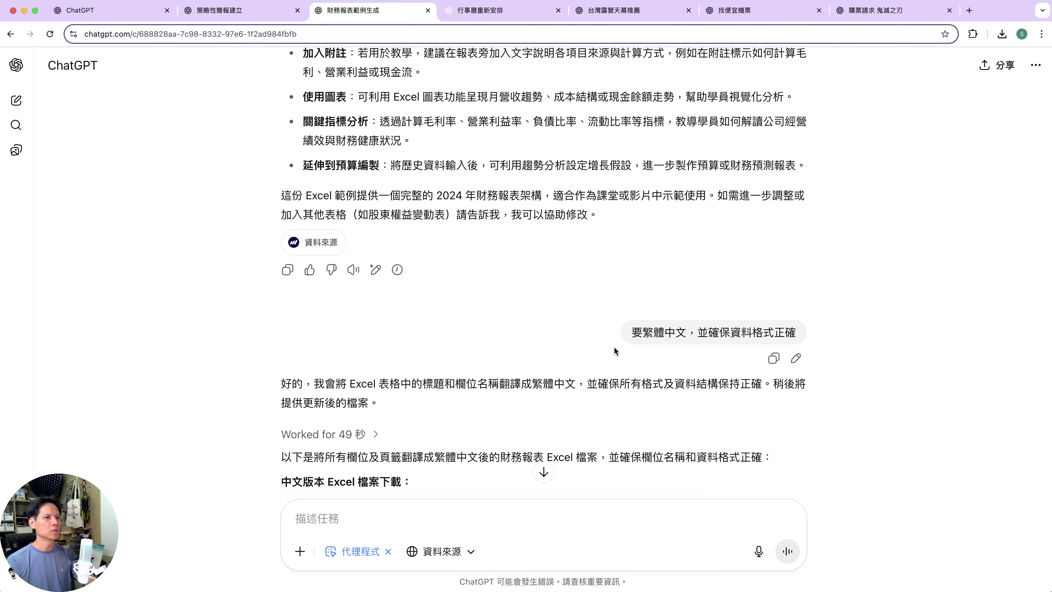
scroll(618, 348, "down", 2)
scroll(651, 325, "down", 4)
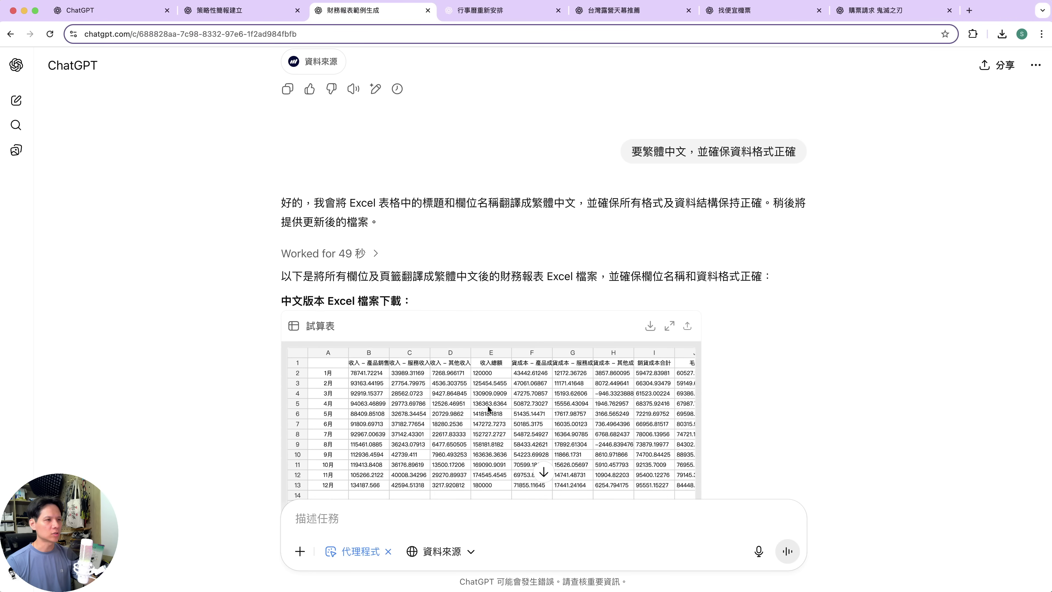
scroll(489, 405, "down", 12)
scroll(489, 405, "down", 6)
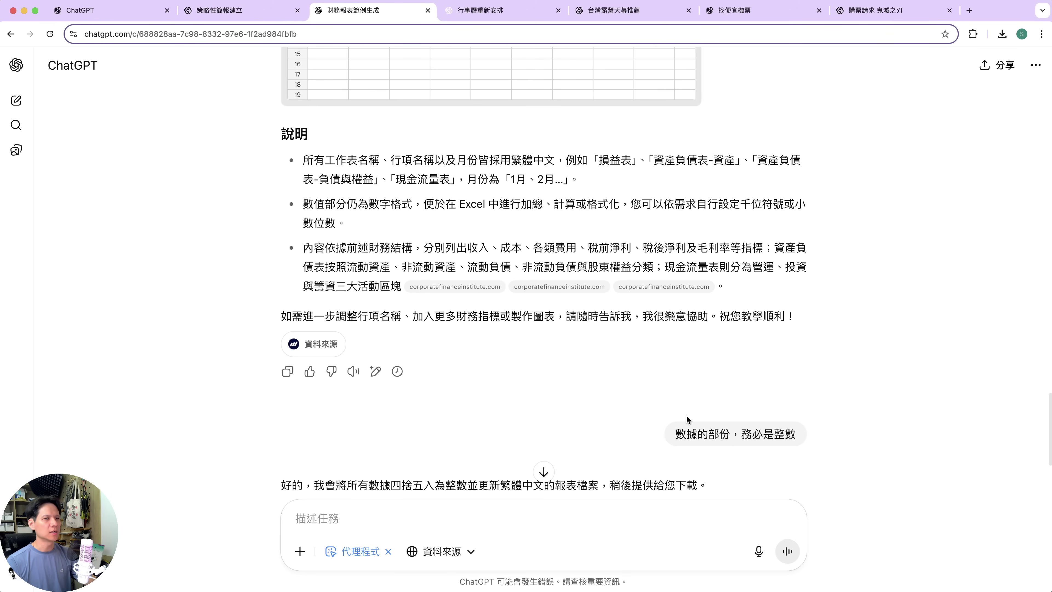
scroll(746, 415, "down", 12)
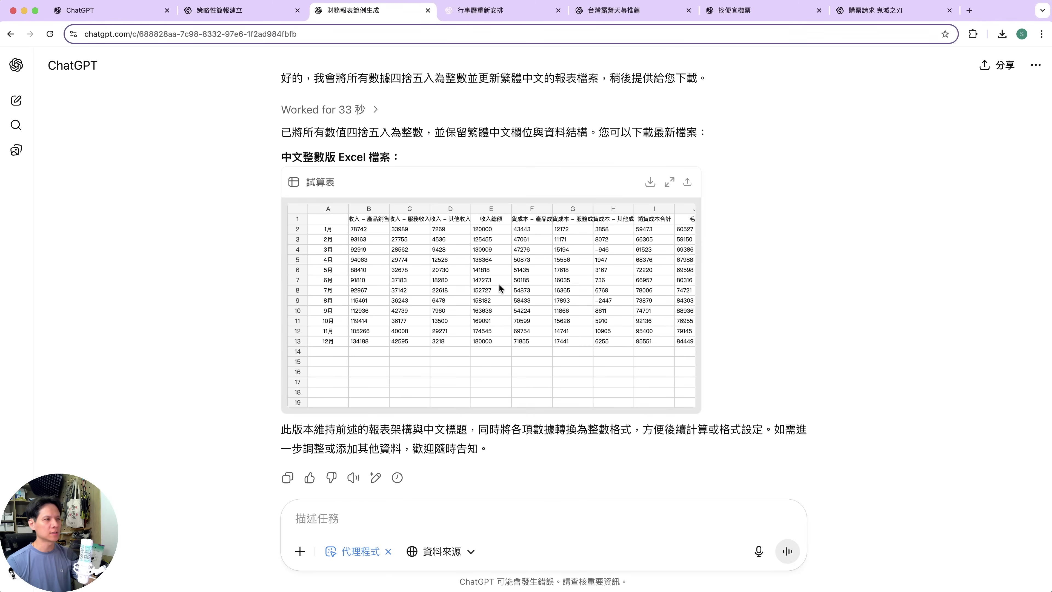
Open the 中文整數版 spreadsheet in the enlarged preview and look through its income statement, balance sheet and 現金流量表 sheets.
left_click(671, 183)
scroll(623, 259, "right", 5)
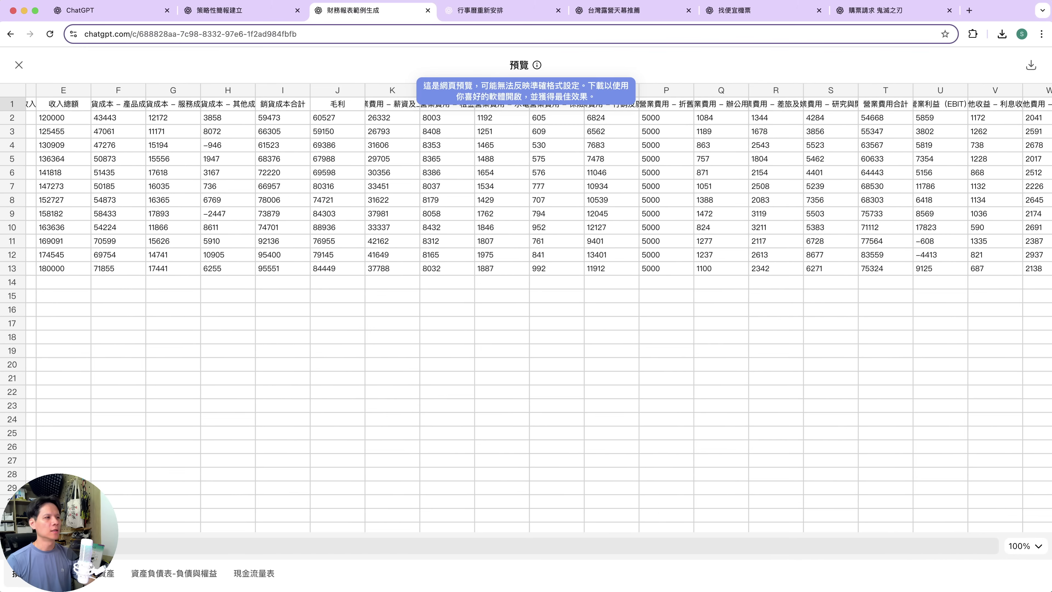
left_click(110, 574)
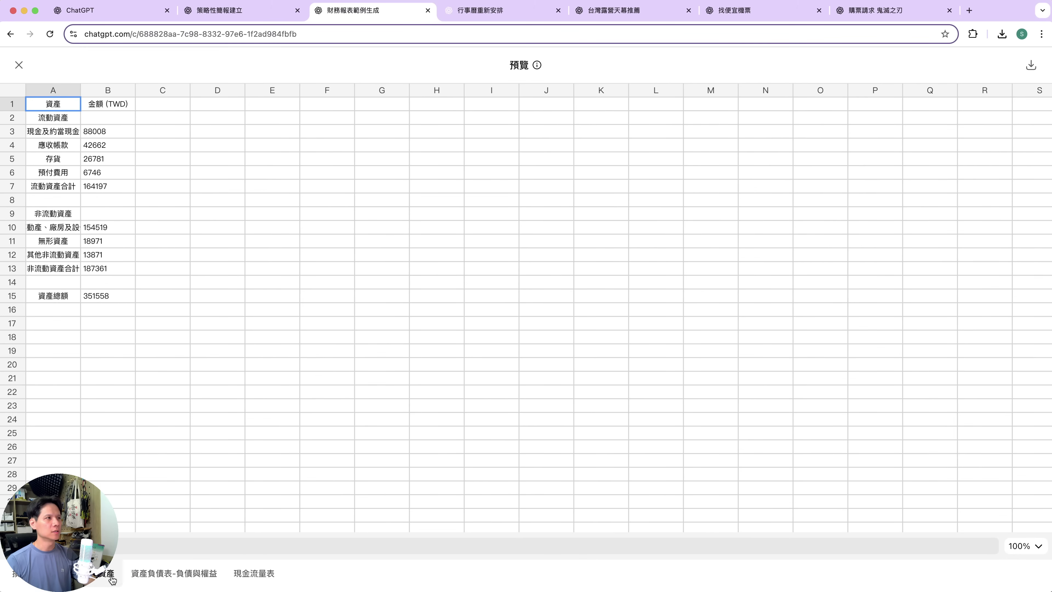
left_click(185, 581)
left_click(261, 582)
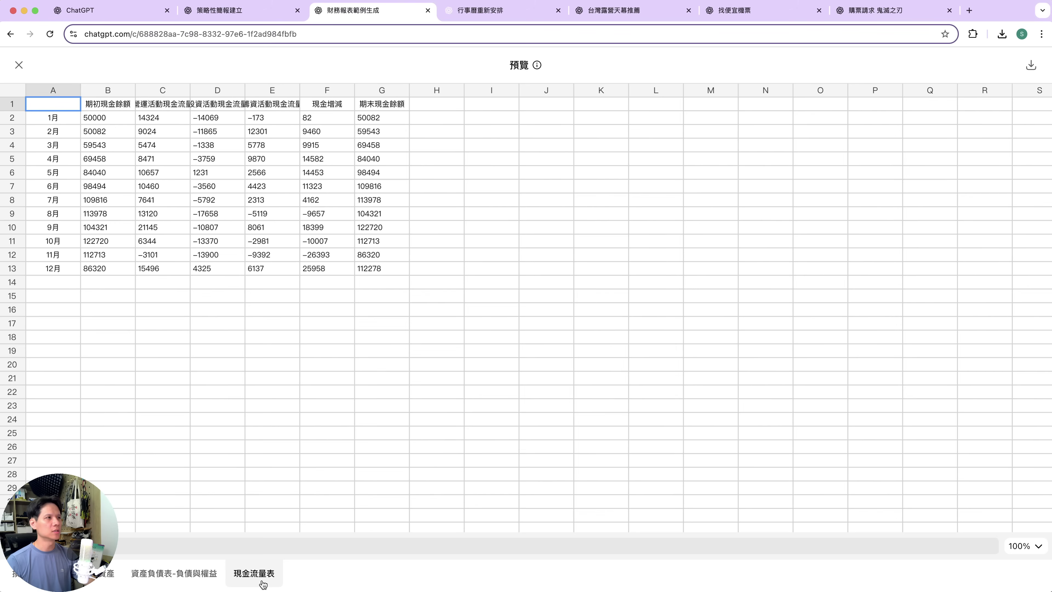
left_click(528, 343)
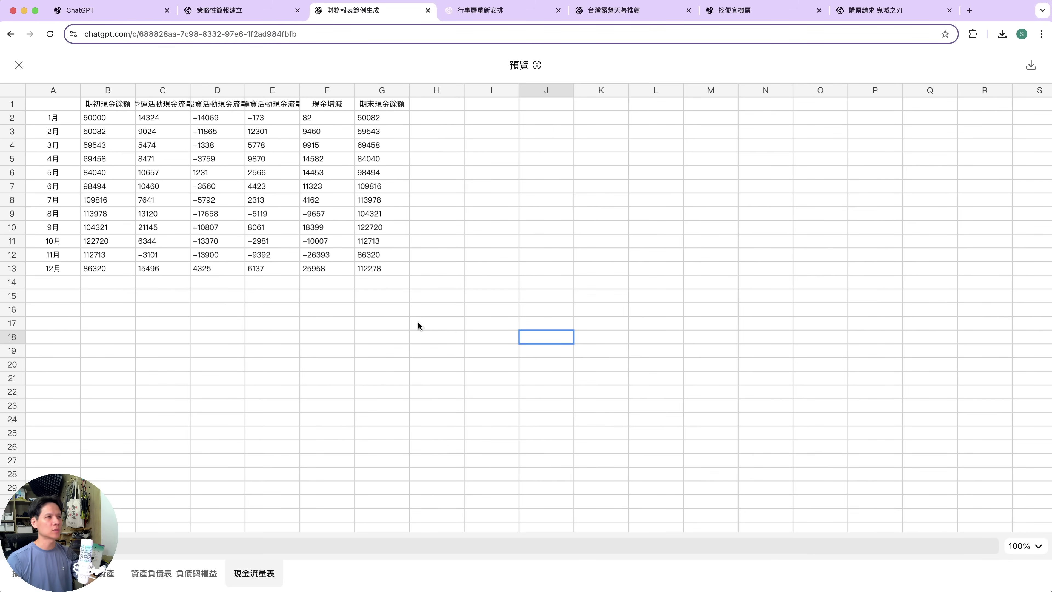
left_click(251, 13)
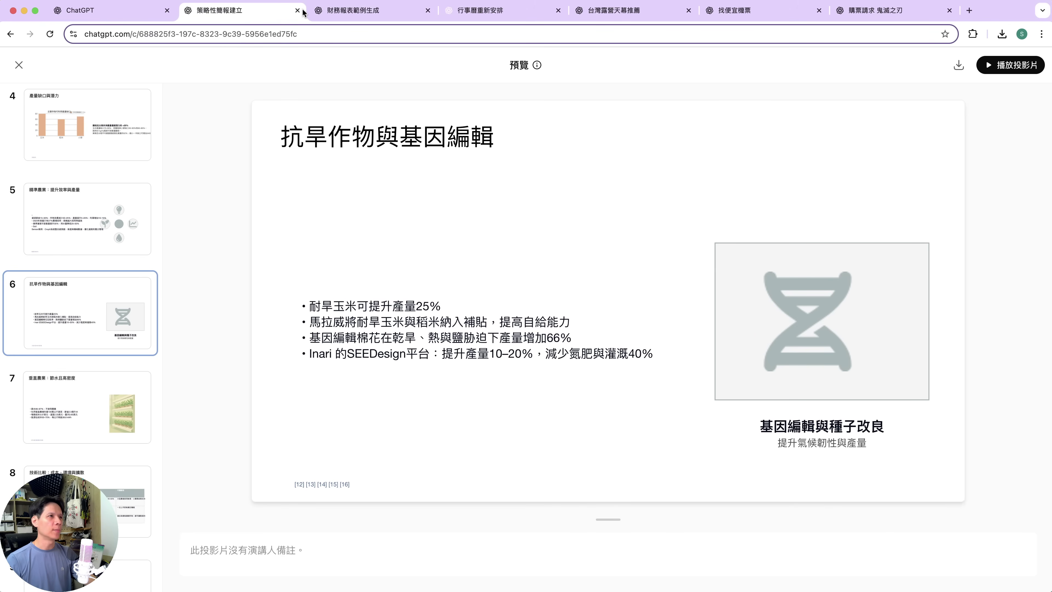
left_click(380, 15)
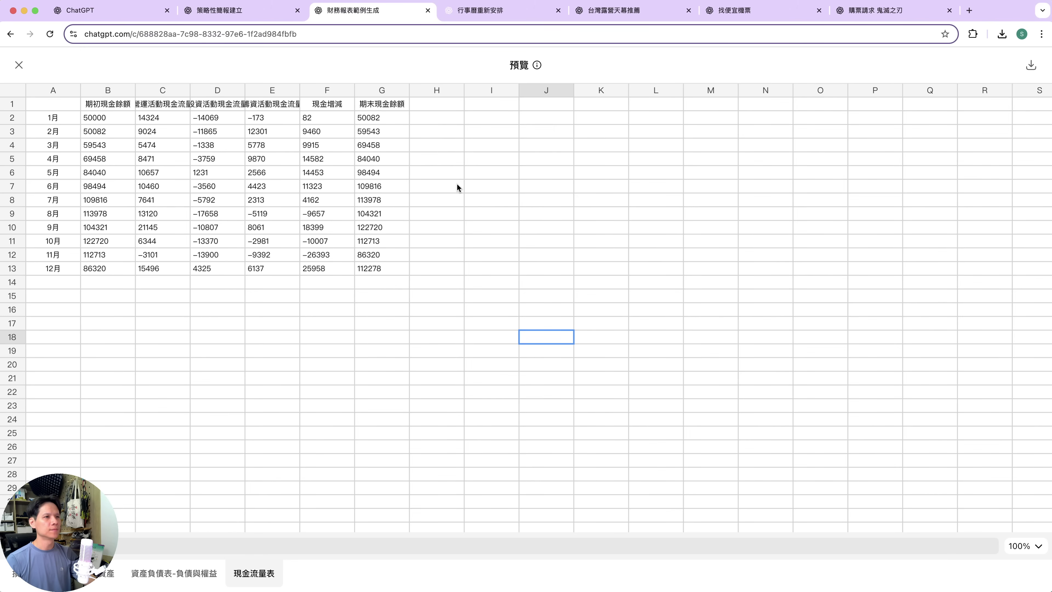
Switch to the 行事曆重新安排 conversation and read its opening request, highlighting the 建議安排 schedule proposed for 2025/7/22.
left_click(517, 13)
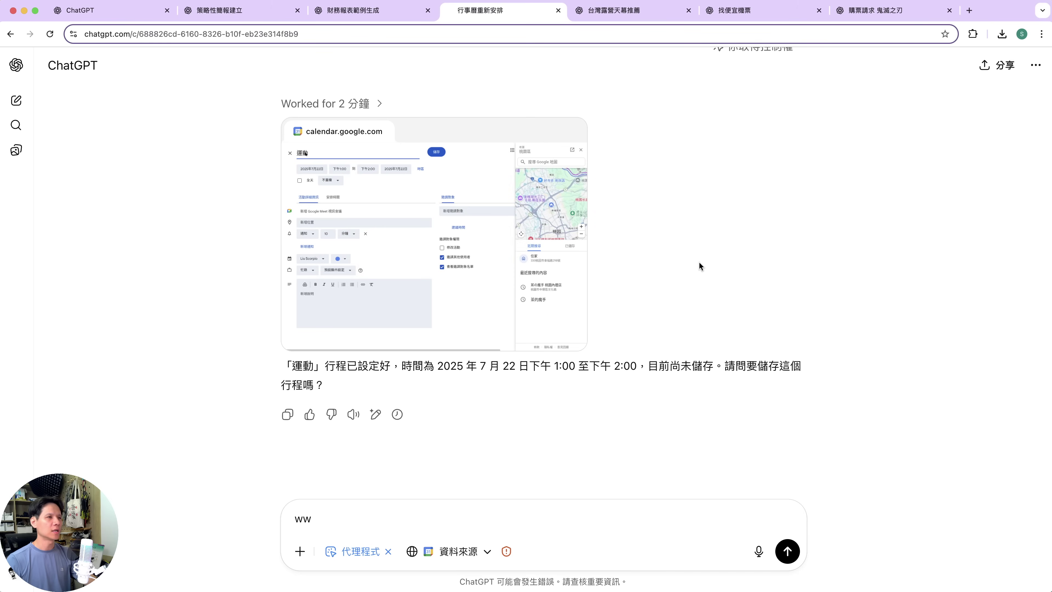
scroll(787, 259, "up", 20)
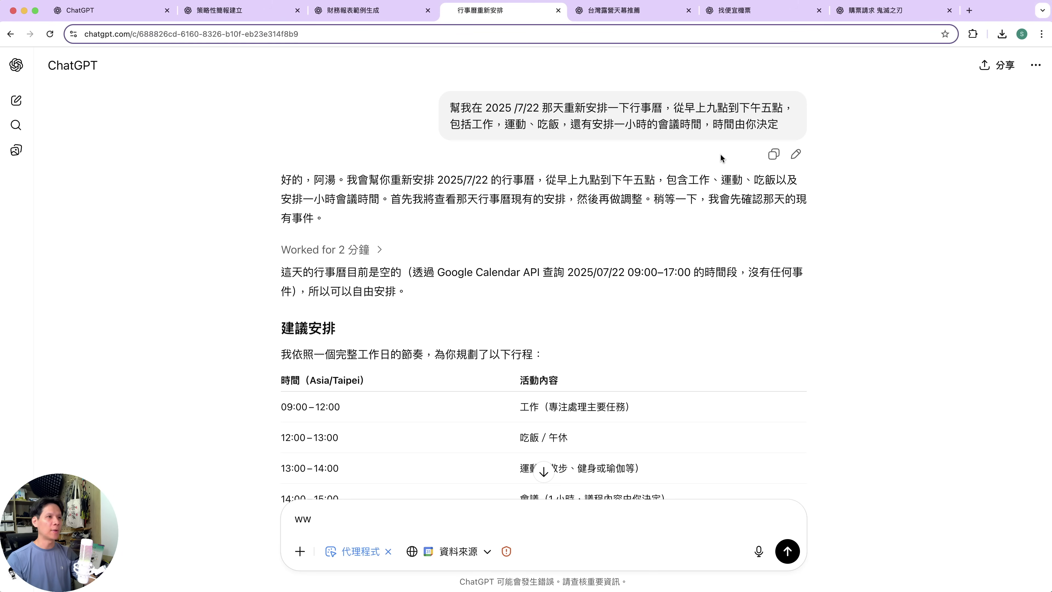
scroll(523, 368, "down", 3)
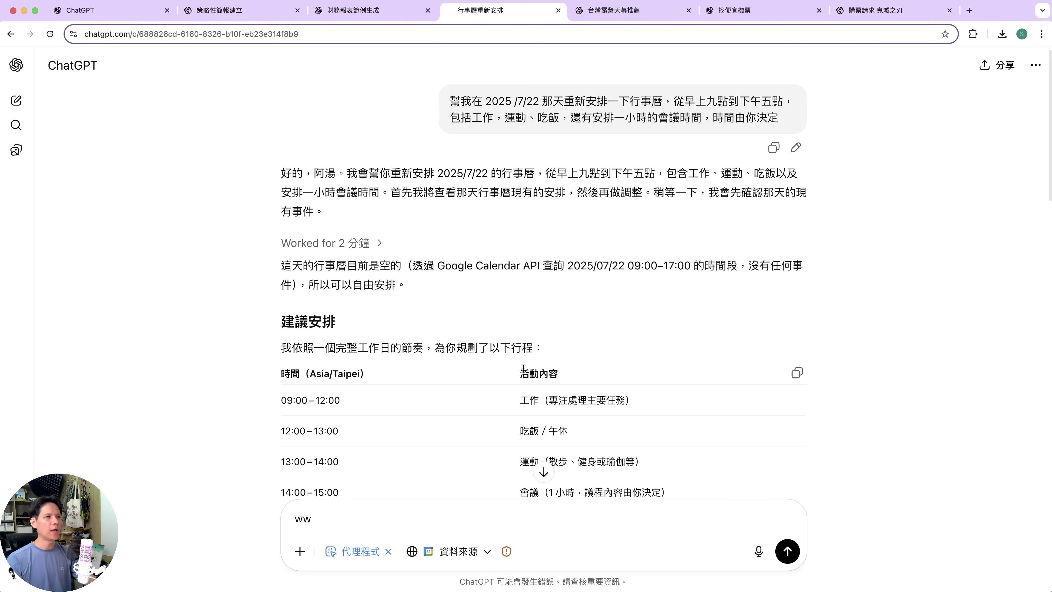
left_click_drag(259, 232, 670, 397)
scroll(669, 397, "down", 2)
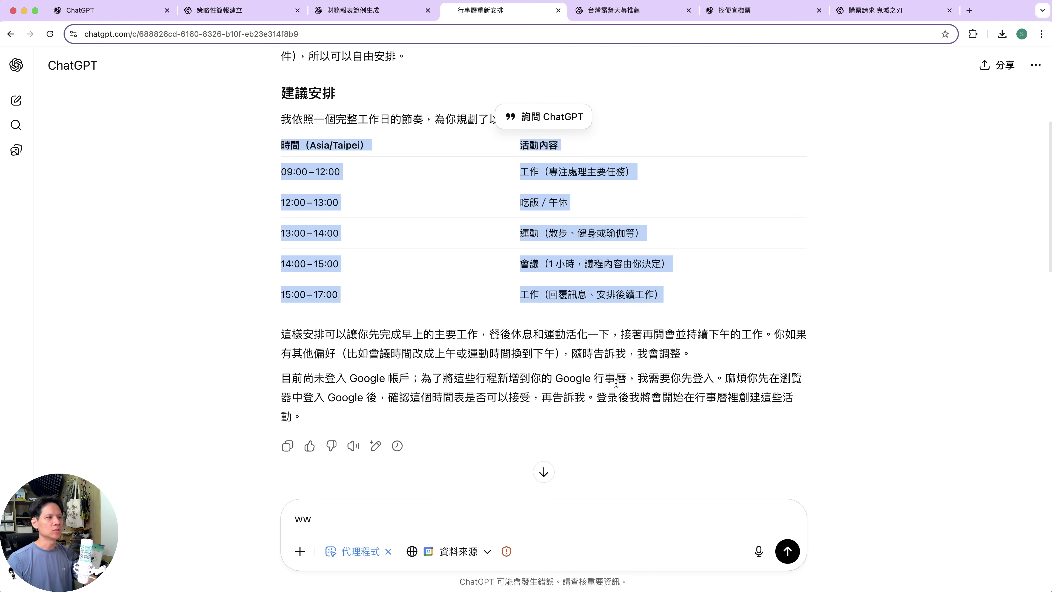
scroll(627, 382, "down", 2)
left_click(584, 282)
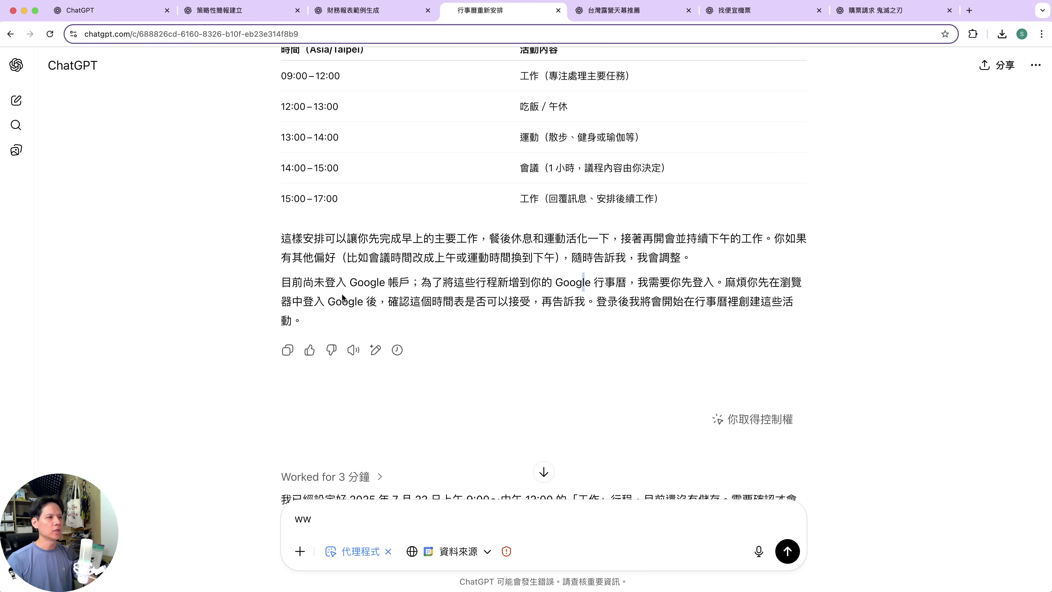
Expand the agent's 3-minute work record for the 工作 event to view its calendar form.
scroll(343, 294, "down", 1)
scroll(440, 251, "down", 2)
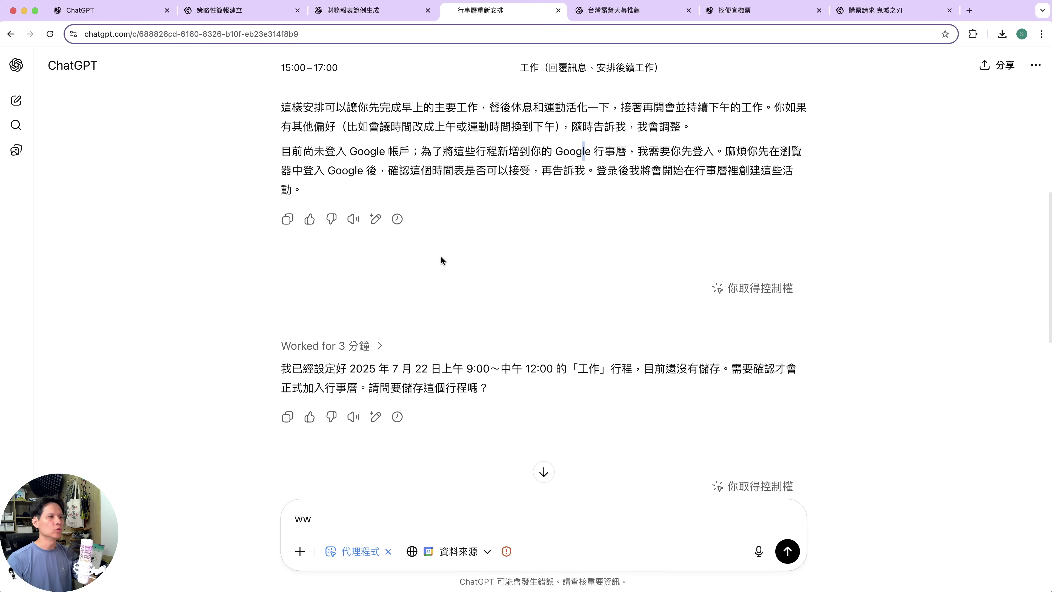
left_click(356, 324)
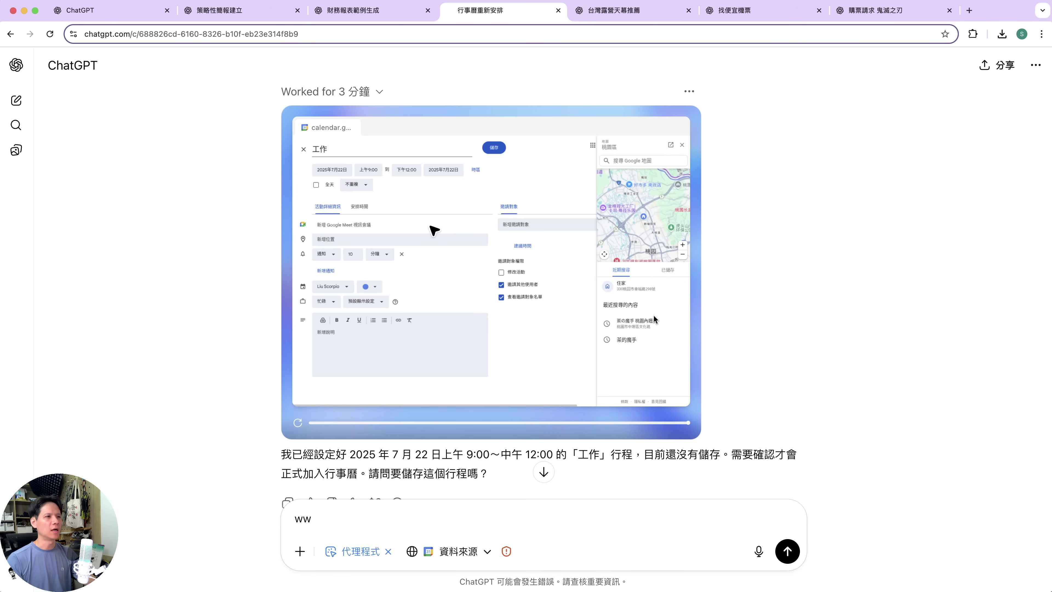
Take over the agent's browser from the 運動 event preview at the conversation's end, and hand control back to ChatGPT.
scroll(780, 327, "down", 15)
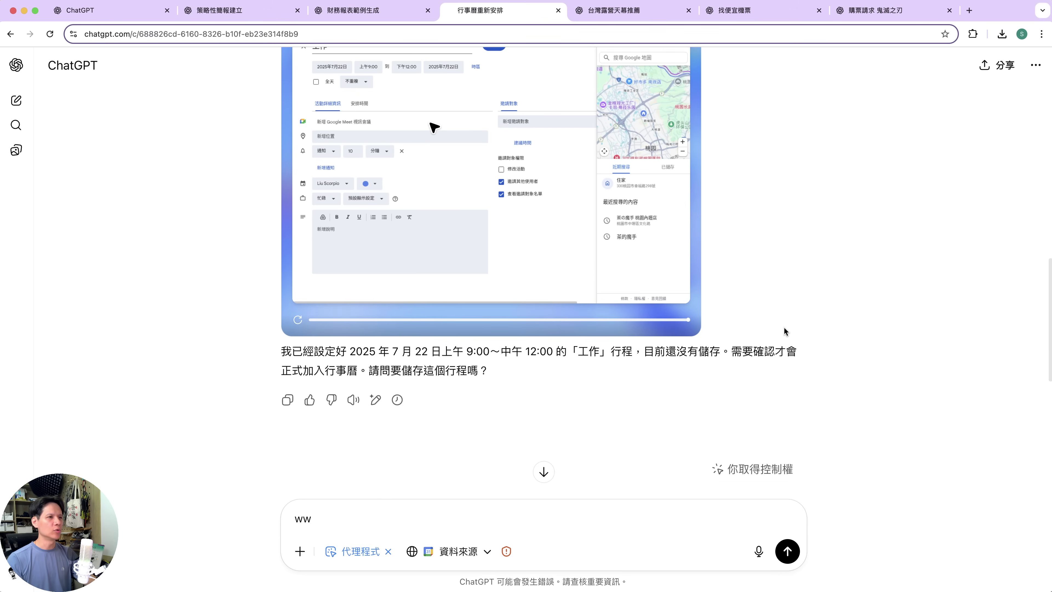
mouse_move(443, 264)
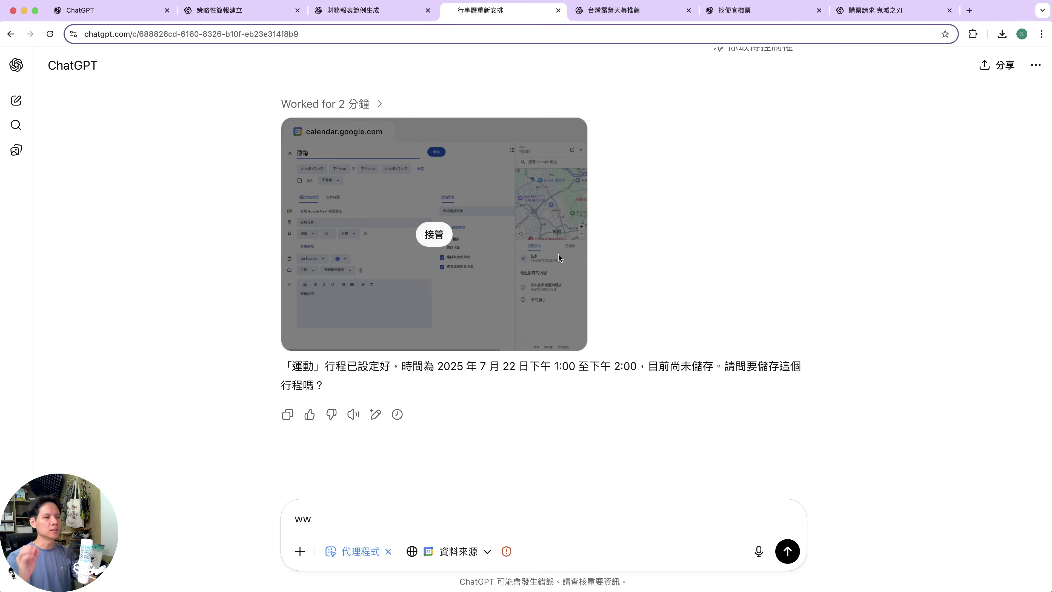
left_click(434, 236)
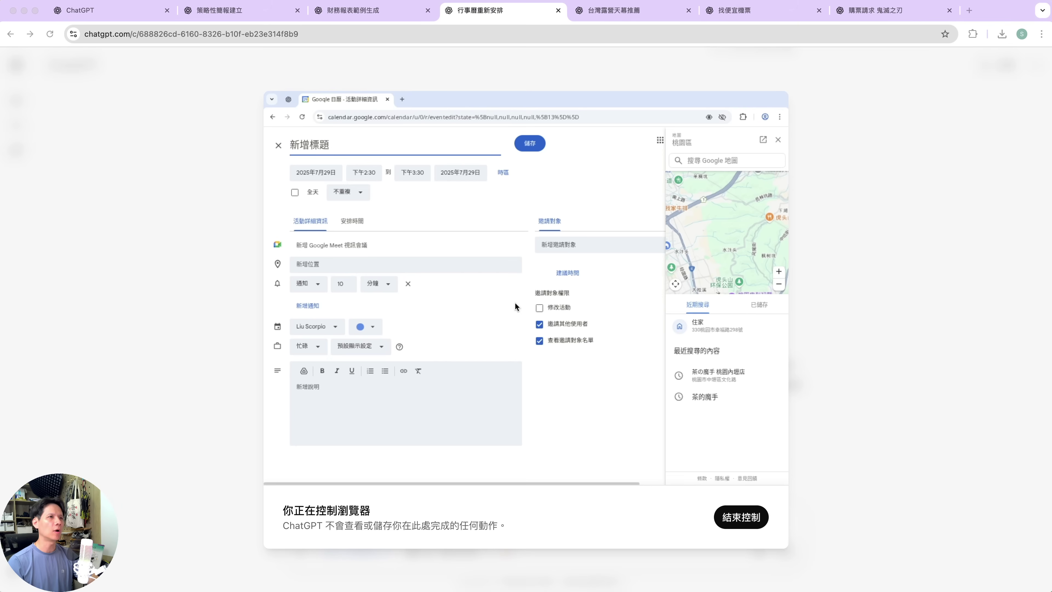
left_click(516, 138)
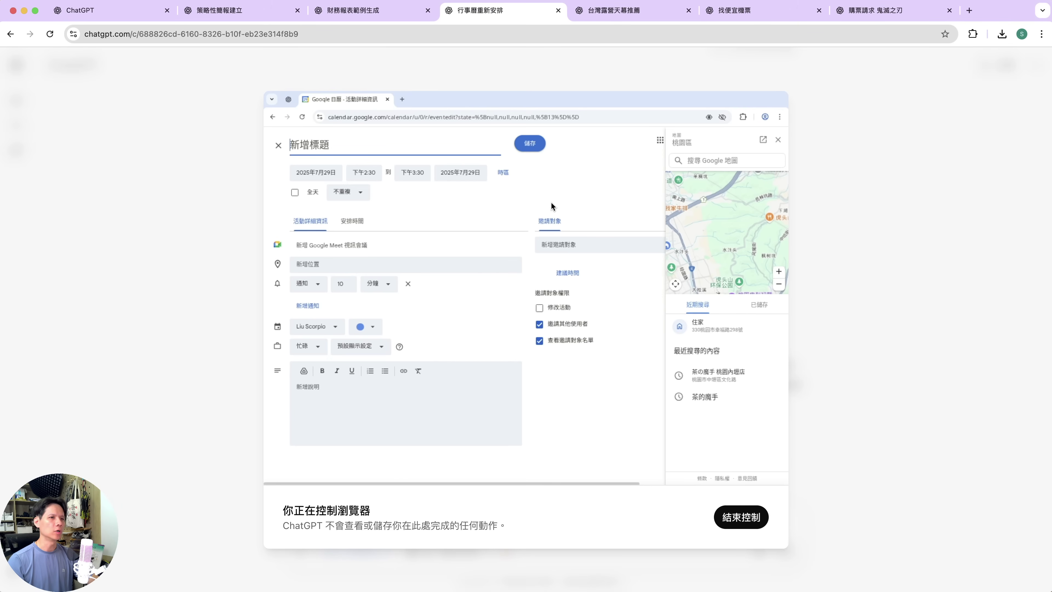
left_click(739, 518)
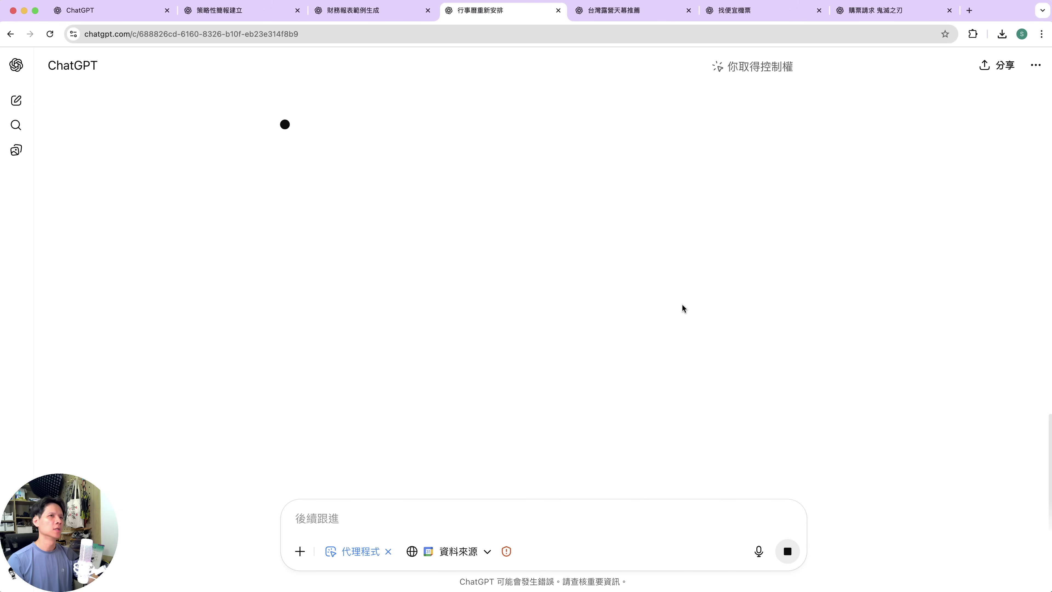